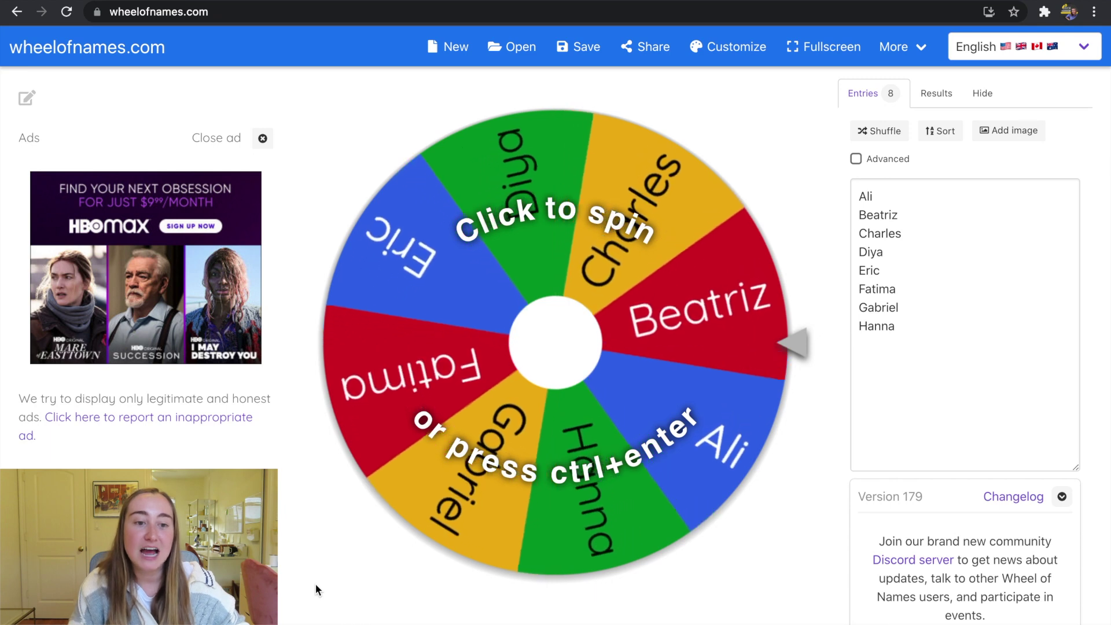
- Close the ad, spin the wheel of sample names, and remove the winning entry from it
{"action": "left_click", "coordinate": [263, 139]}
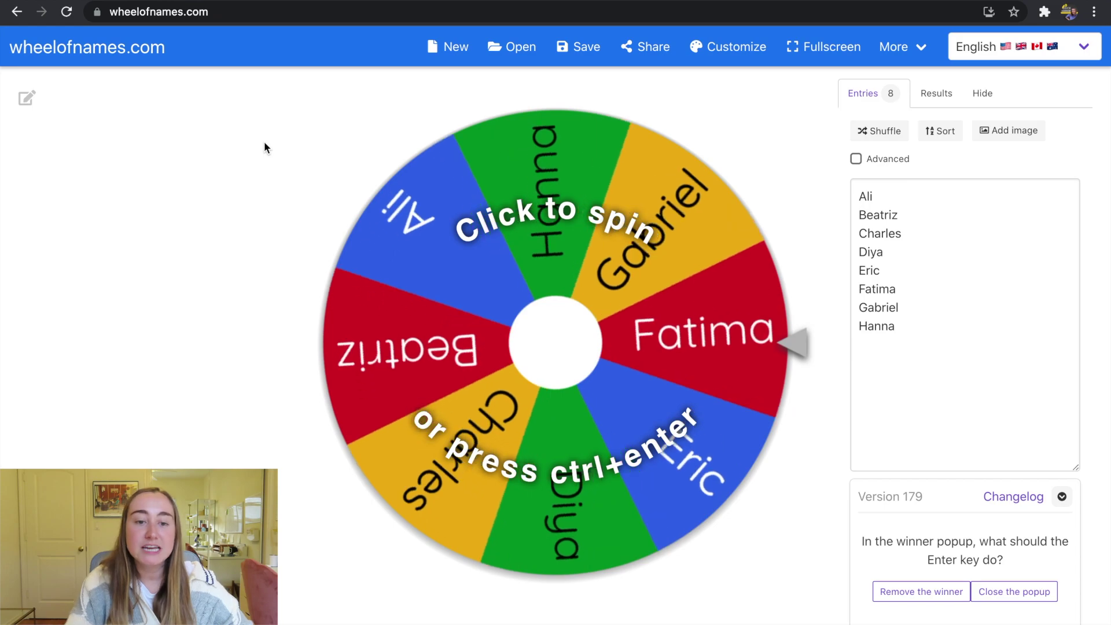
{"action": "left_click", "coordinate": [564, 348]}
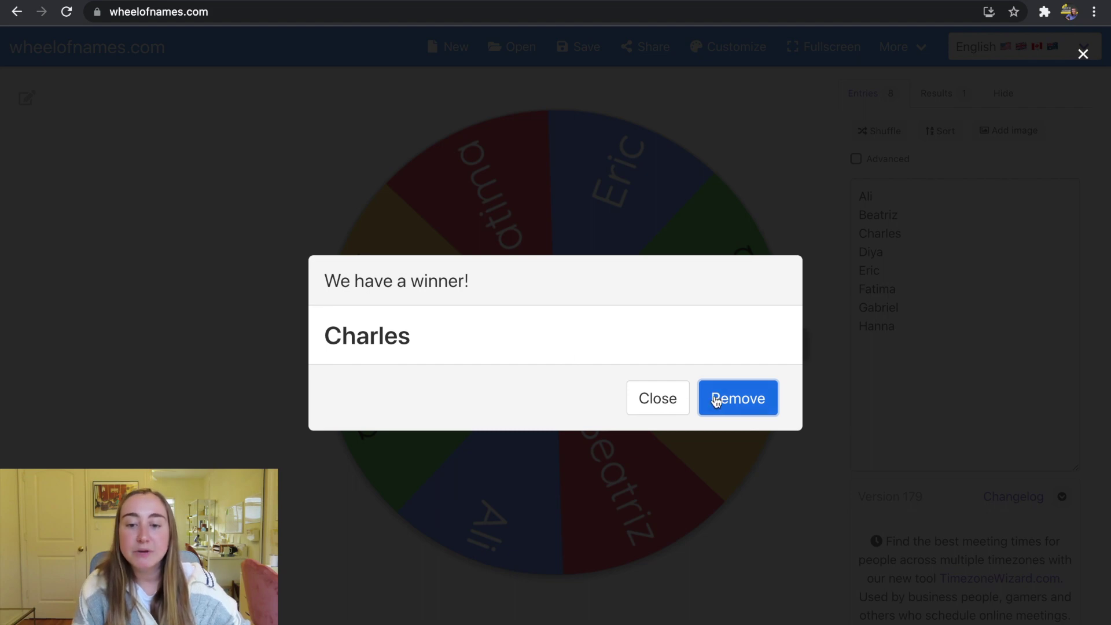
{"action": "left_click", "coordinate": [763, 404]}
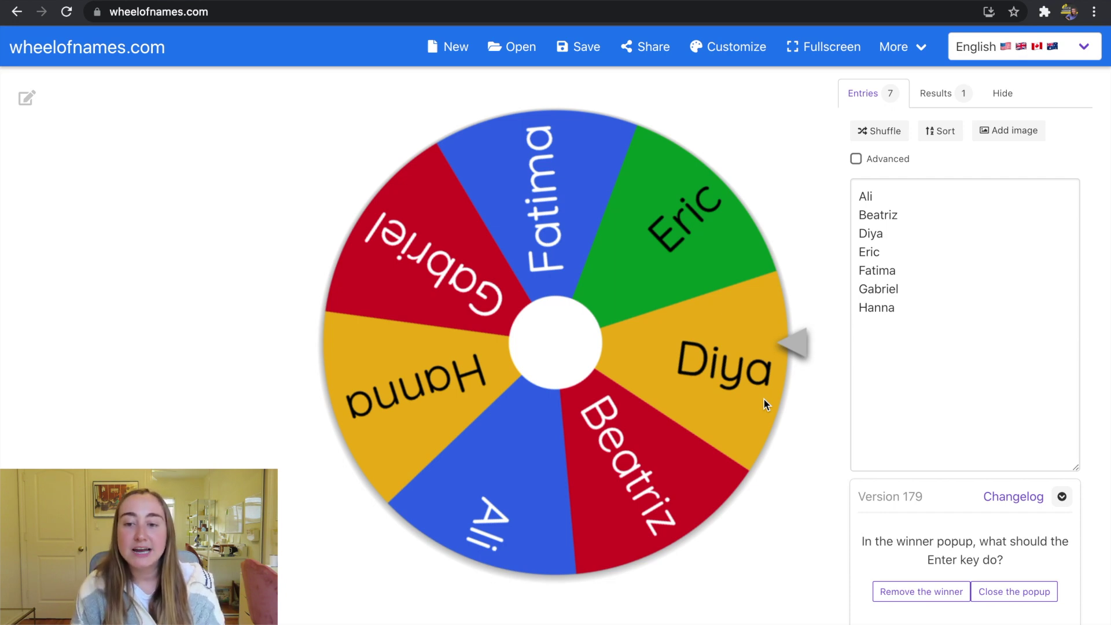
- Clear all the sample entries from the wheel and enter Harry and Ron on separate lines
{"action": "left_click_drag", "start_coordinate": [914, 325], "coordinate": [851, 195]}
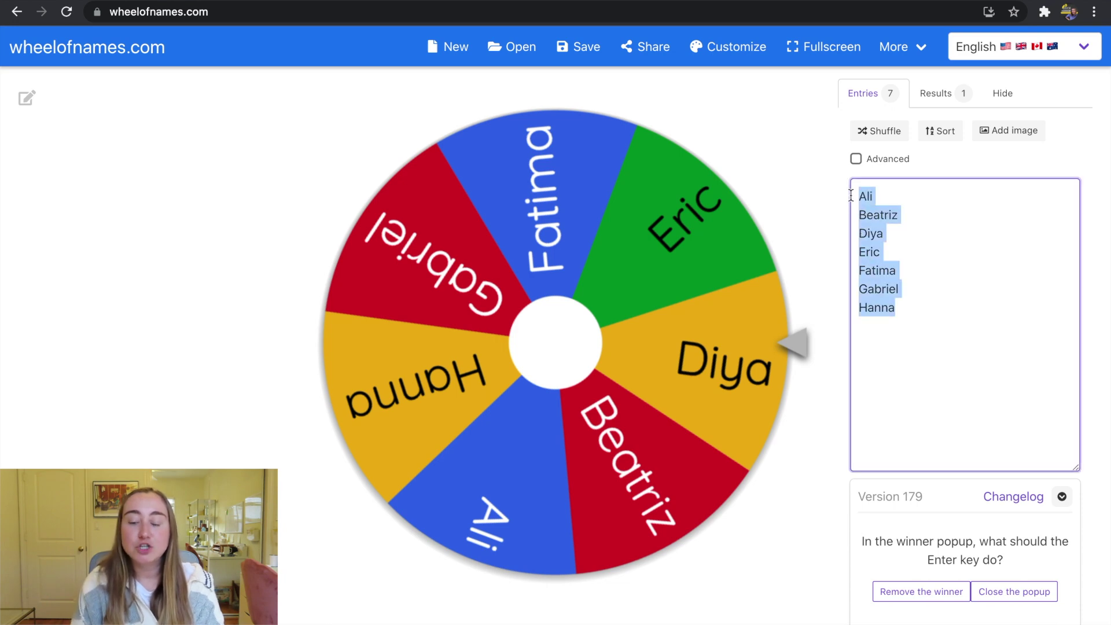
{"action": "key", "text": "BackSpace"}
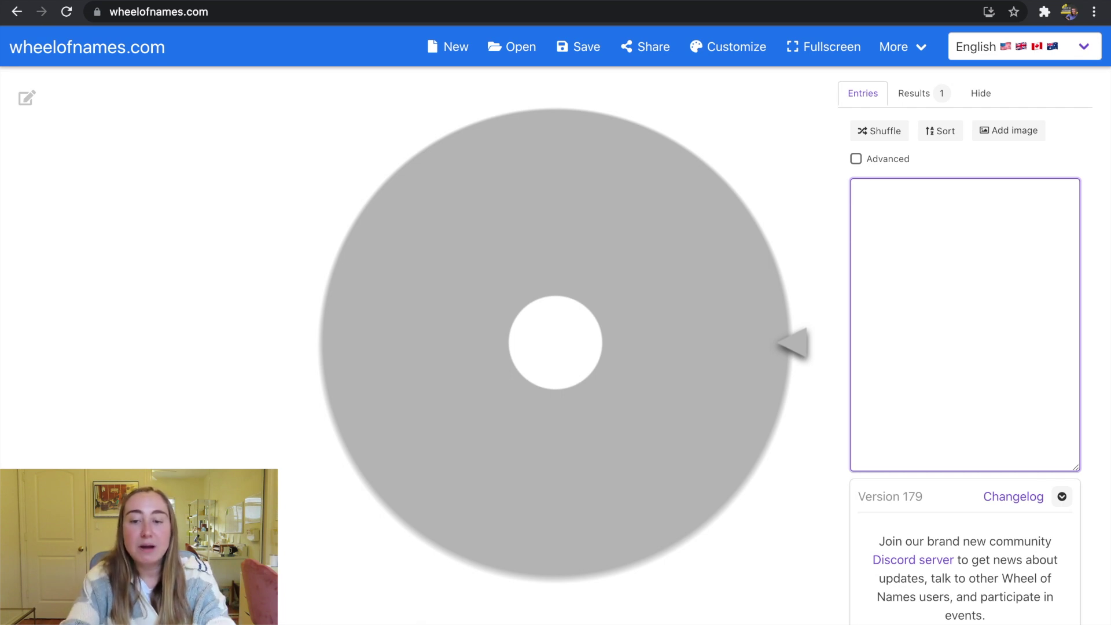
{"action": "type", "text": "Harry"}
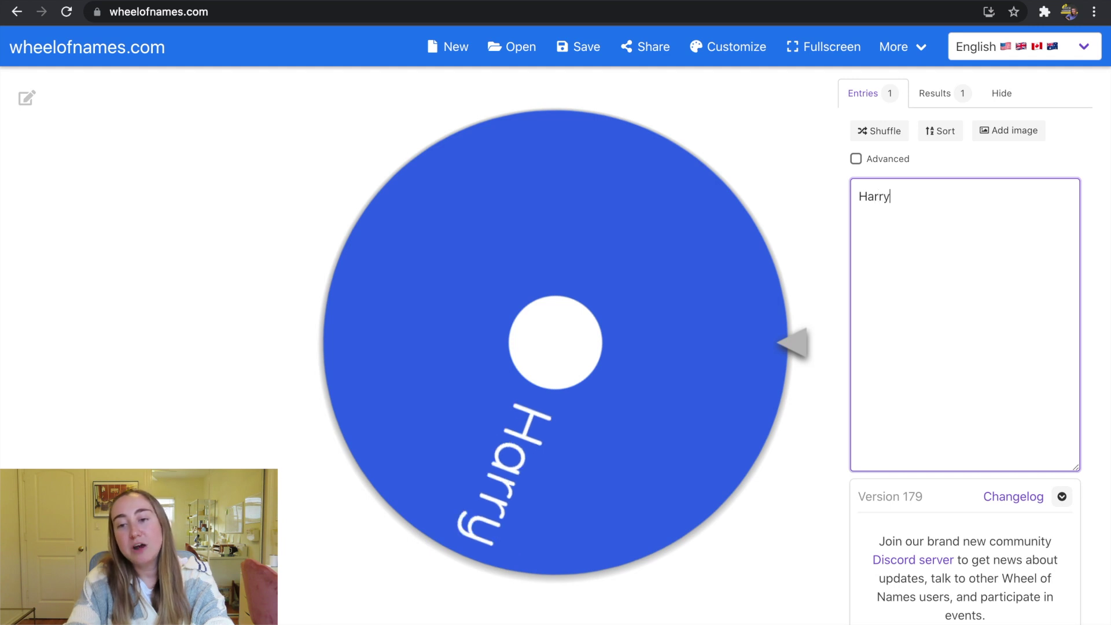
{"action": "key", "text": "Return"}
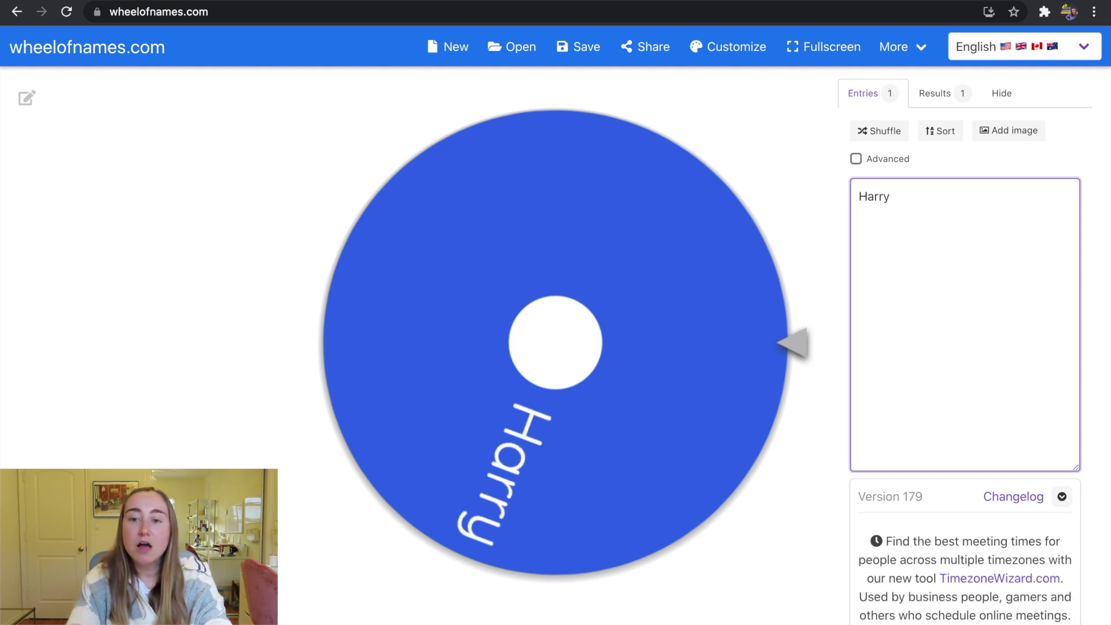
{"action": "type", "text": "Ron"}
{"action": "key", "text": "Return"}
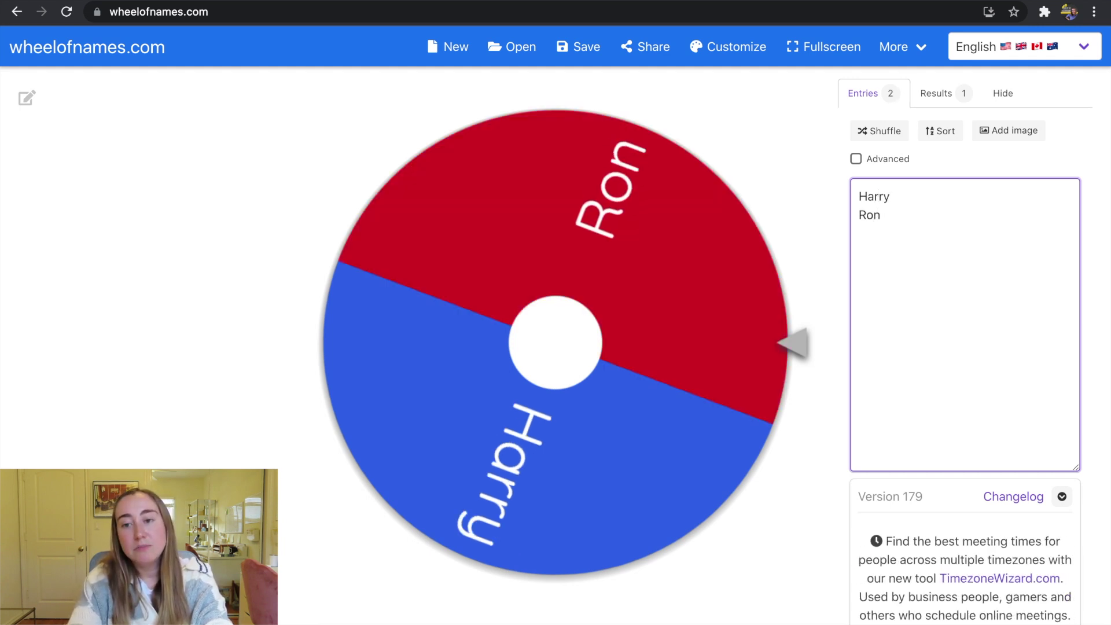
- Add Hermione, Snape, Dumbledore and Dobby to the wheel entries, one per line
{"action": "type", "text": "Hermione"}
{"action": "key", "text": "Return"}
{"action": "type", "text": "Snap"}
{"action": "key", "text": "Return"}
{"action": "type", "text": "D"}
{"action": "key", "text": "BackSpace"}
{"action": "key", "text": "BackSpace"}
{"action": "type", "text": "e"}
{"action": "key", "text": "Return"}
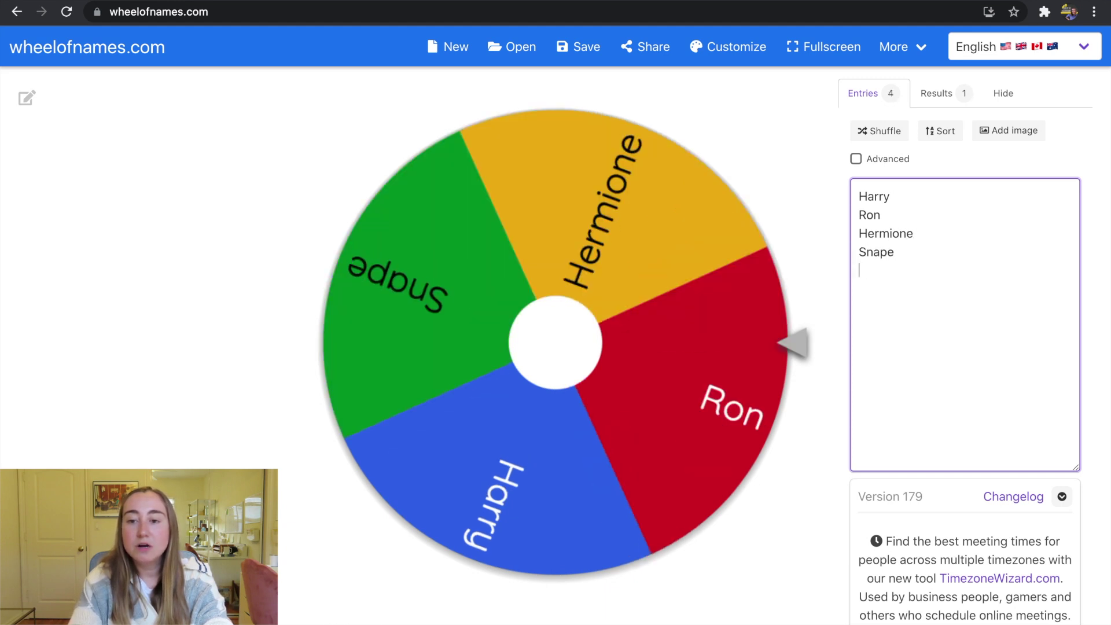
{"action": "type", "text": "Dumbledore"}
{"action": "key", "text": "Return"}
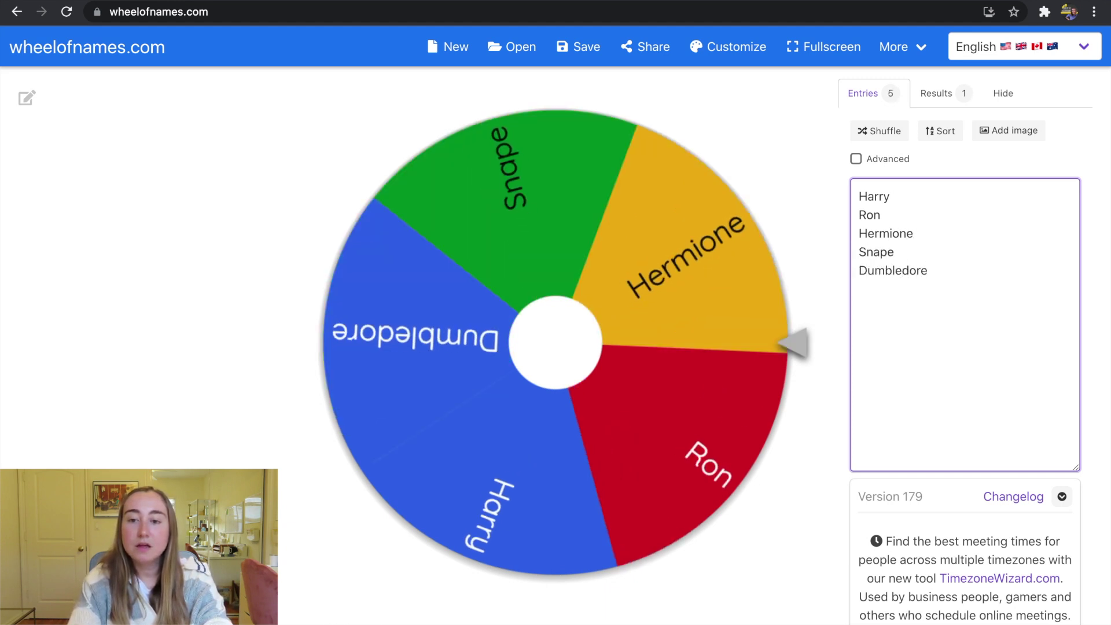
{"action": "type", "text": "Dobby"}
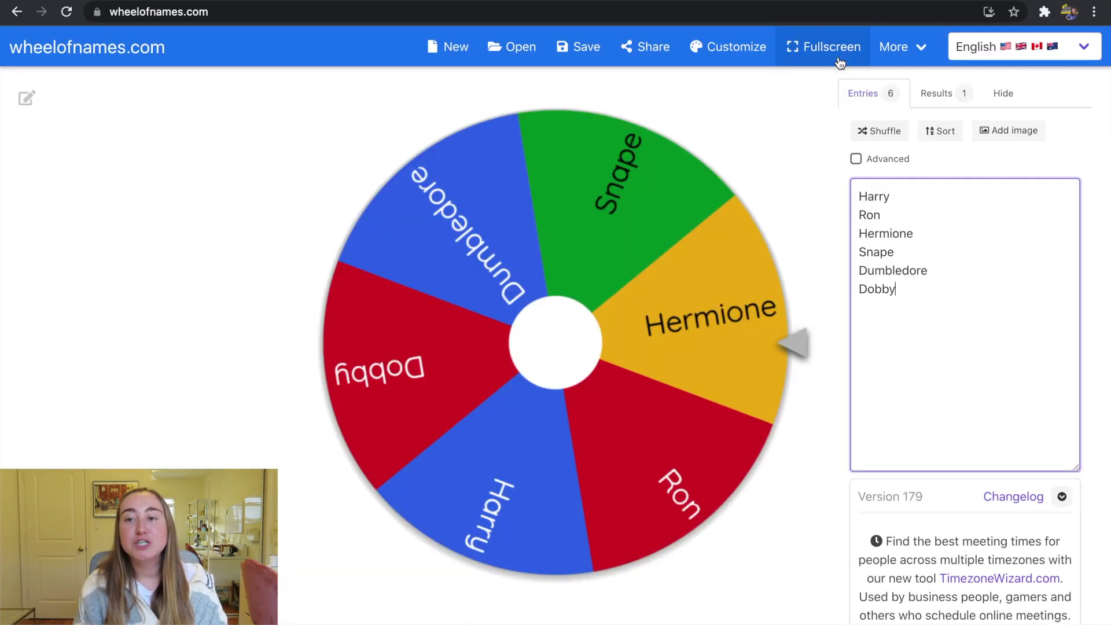
- Spin the wheel in fullscreen, dismiss the winner popup without removing the entry, and exit fullscreen
{"action": "left_click", "coordinate": [838, 56]}
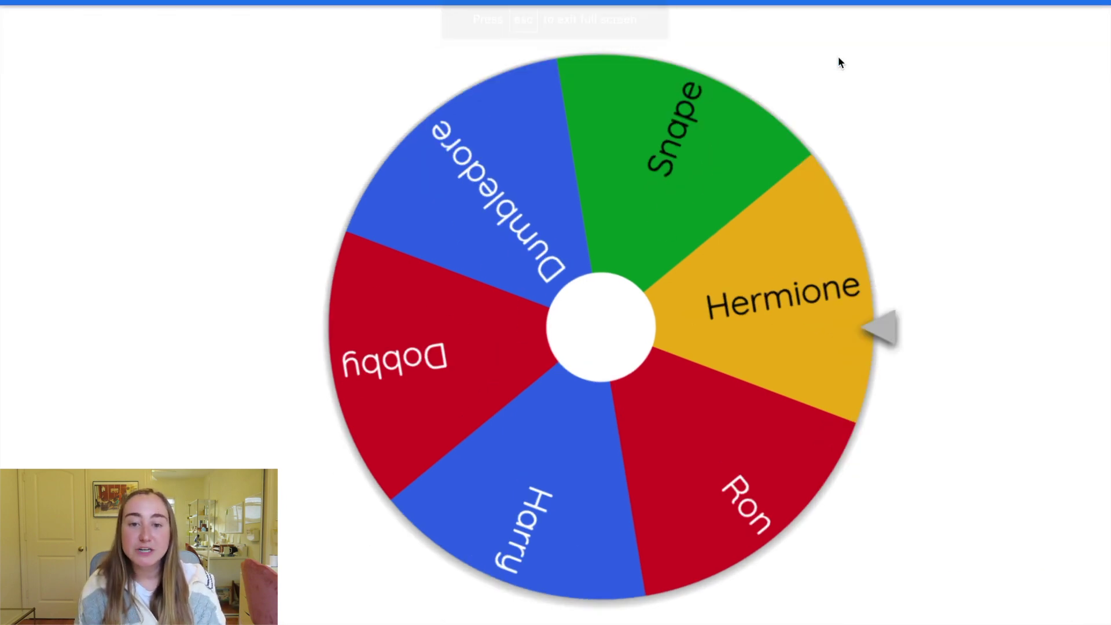
{"action": "left_click", "coordinate": [680, 273]}
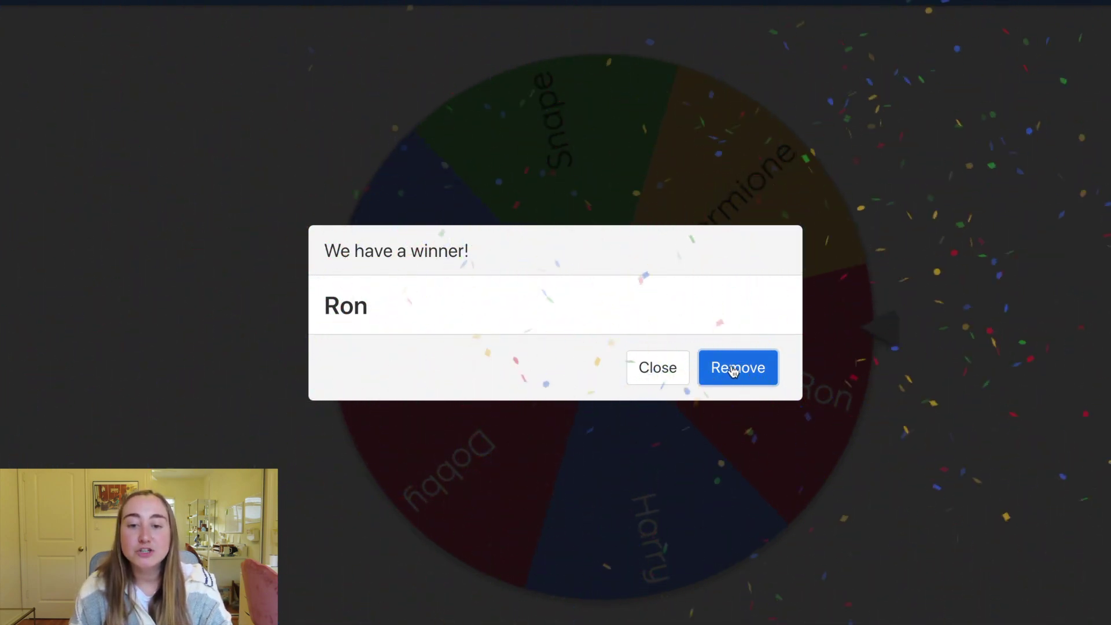
{"action": "left_click", "coordinate": [653, 371]}
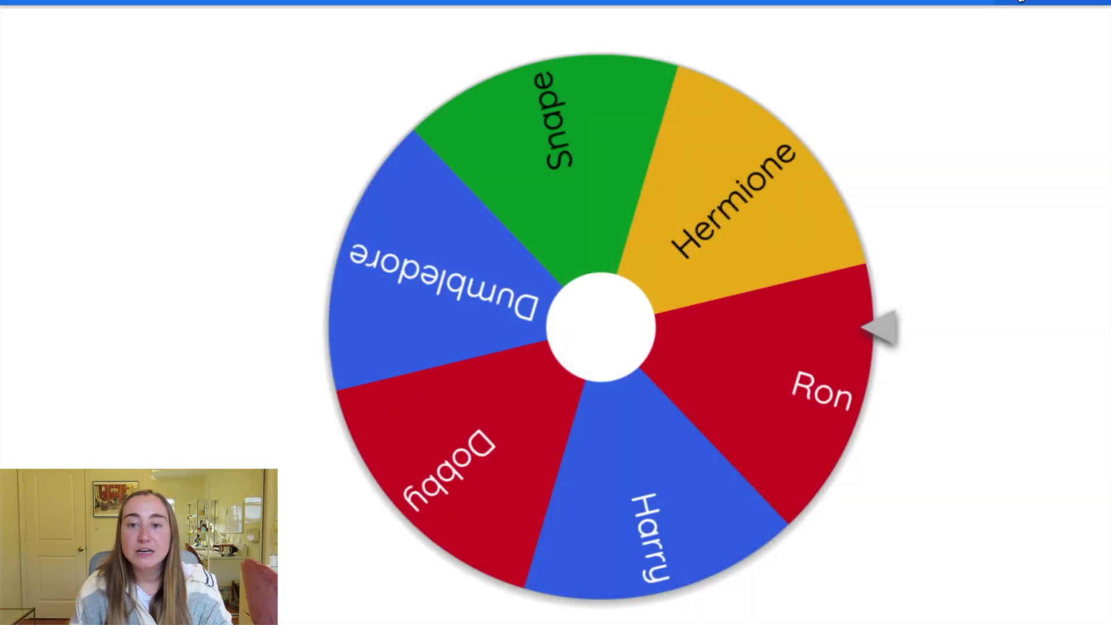
{"action": "key", "text": "Escape"}
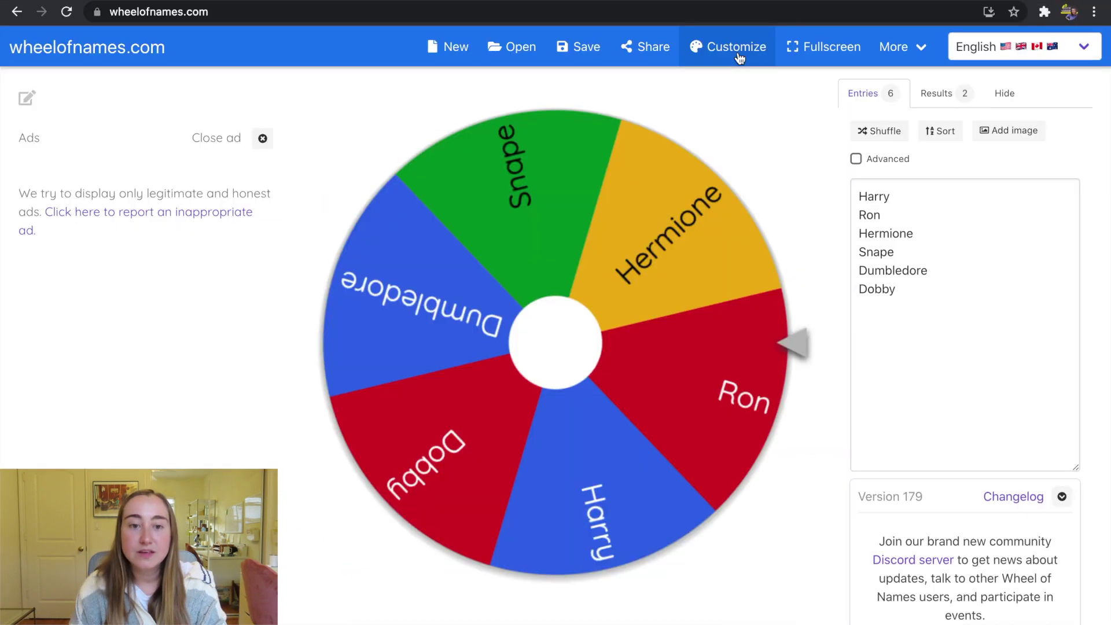
- Open the wheel customization, choose Ripples in time as the during-spin sound, and play a preview of it
{"action": "left_click", "coordinate": [593, 101]}
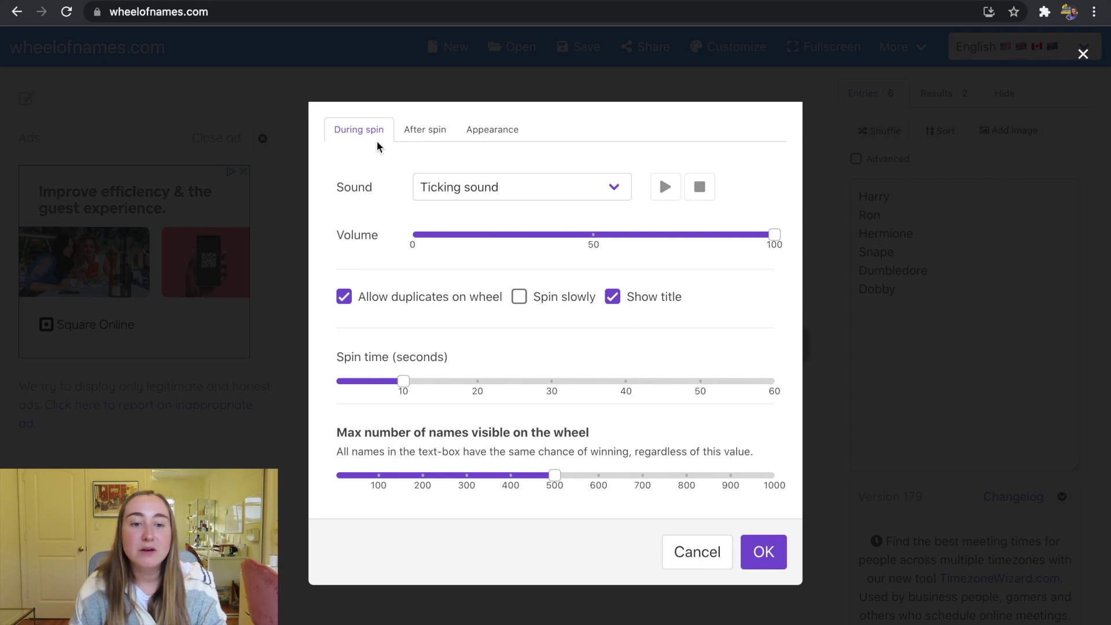
{"action": "left_click", "coordinate": [463, 194]}
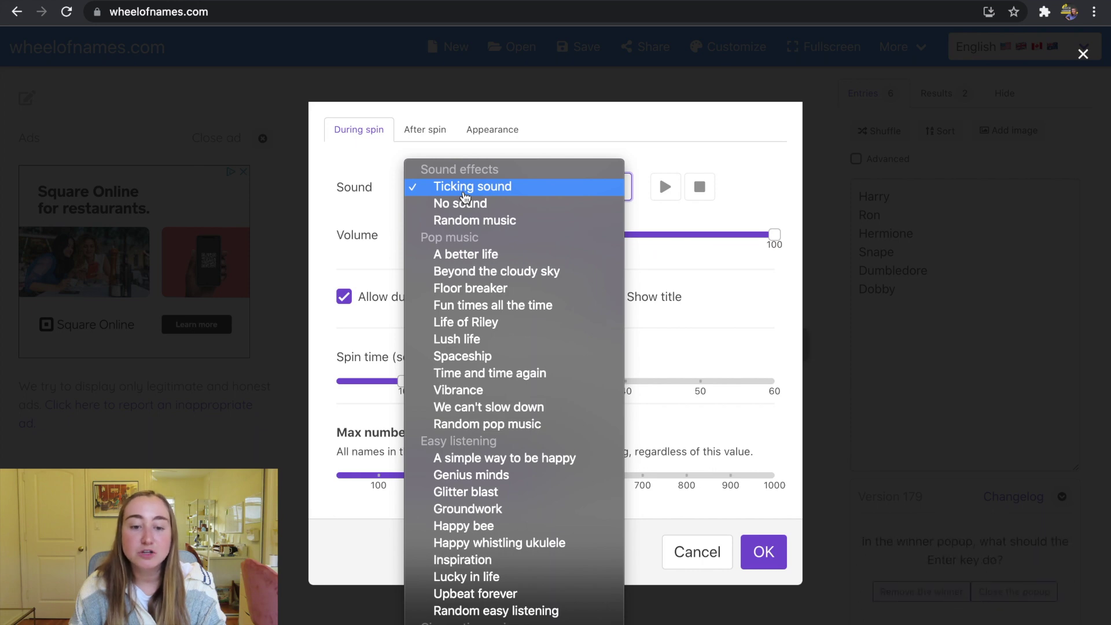
{"action": "scroll", "coordinate": [465, 198], "scroll_direction": "down", "scroll_amount": 8}
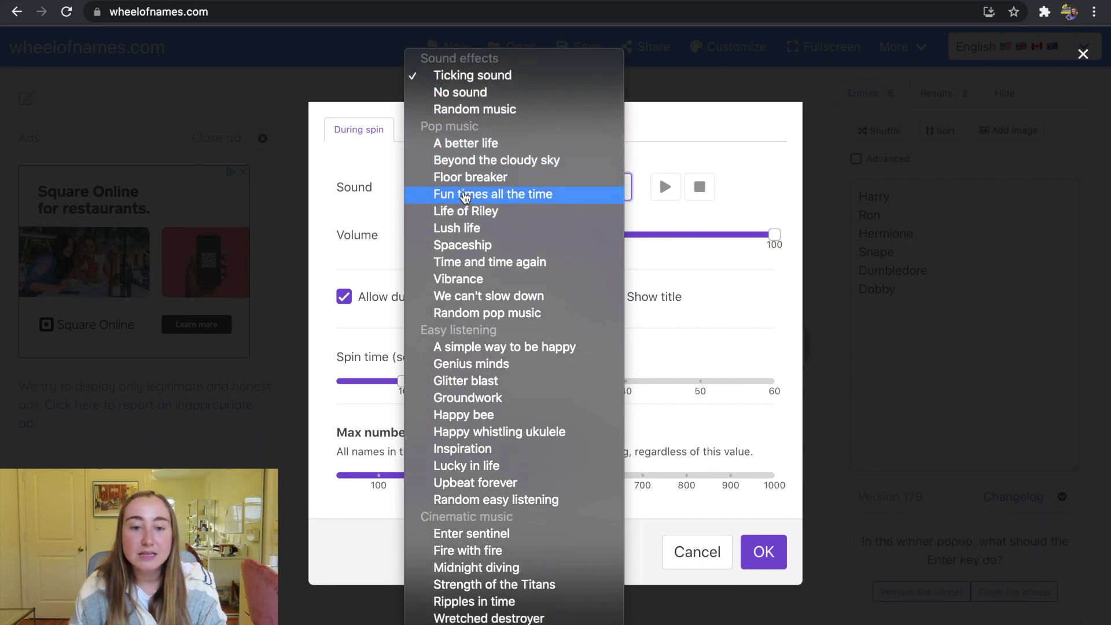
{"action": "scroll", "coordinate": [465, 198], "scroll_direction": "down", "scroll_amount": 1}
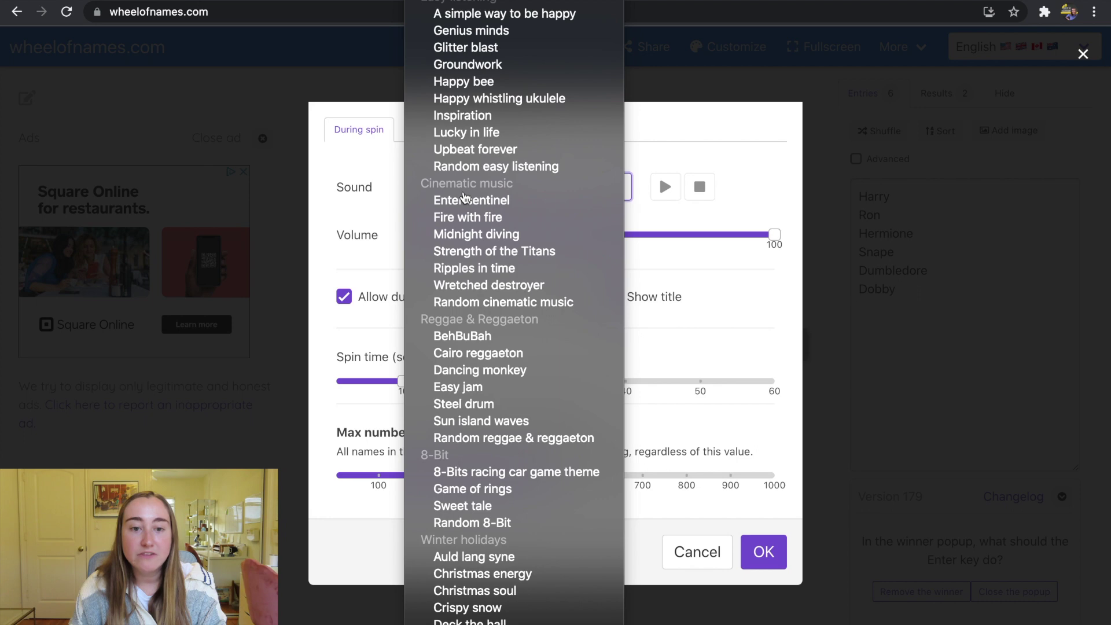
{"action": "left_click", "coordinate": [464, 270]}
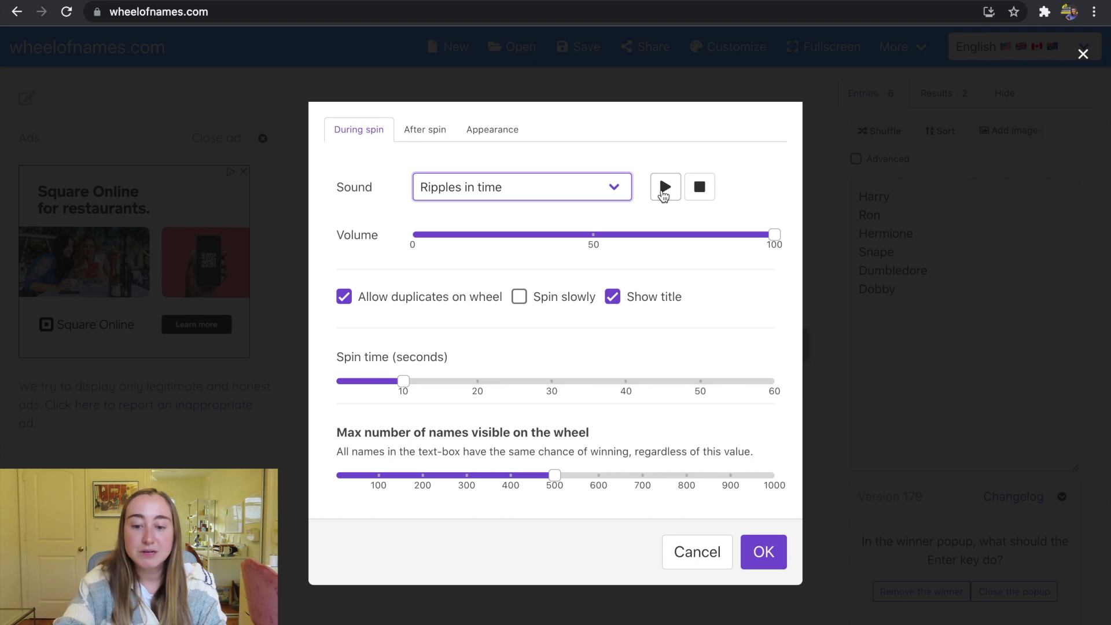
{"action": "key", "text": "XF86AudioRaiseVolume"}
{"action": "left_click", "coordinate": [663, 194]}
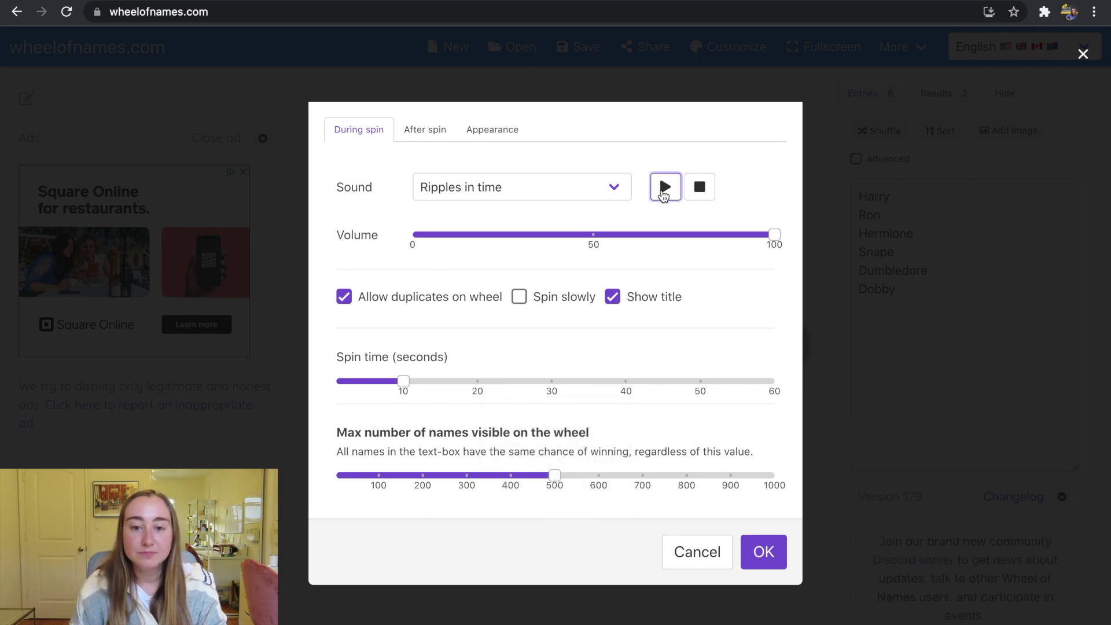
{"action": "left_click", "coordinate": [701, 193]}
- Set the during-spin sound back to Ticking sound
{"action": "left_click", "coordinate": [572, 192]}
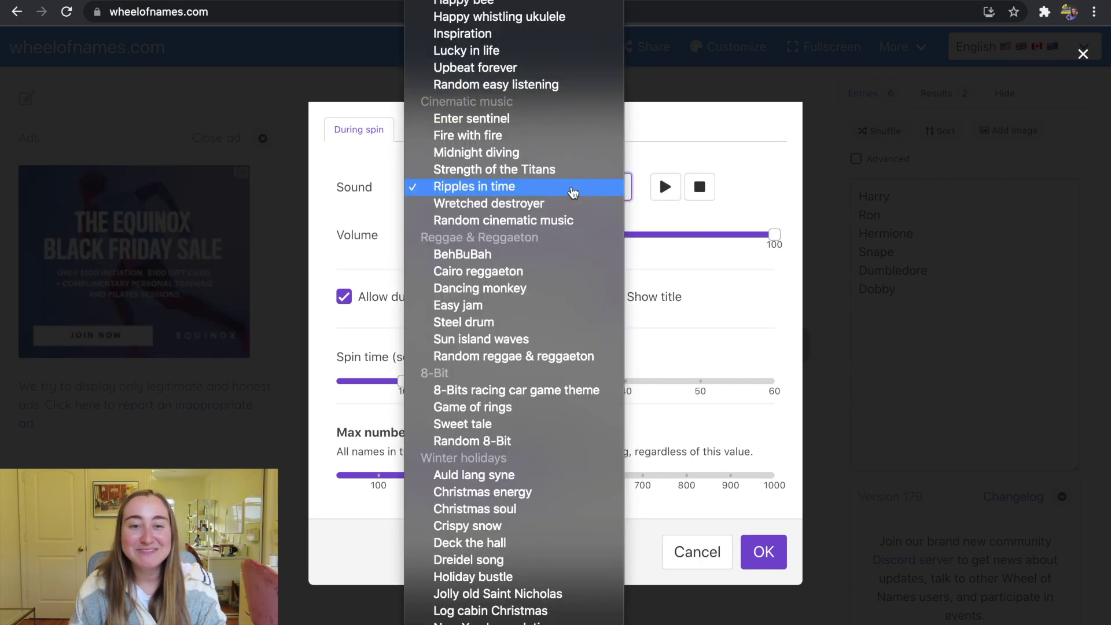
{"action": "scroll", "coordinate": [573, 192], "scroll_direction": "up", "scroll_amount": 6}
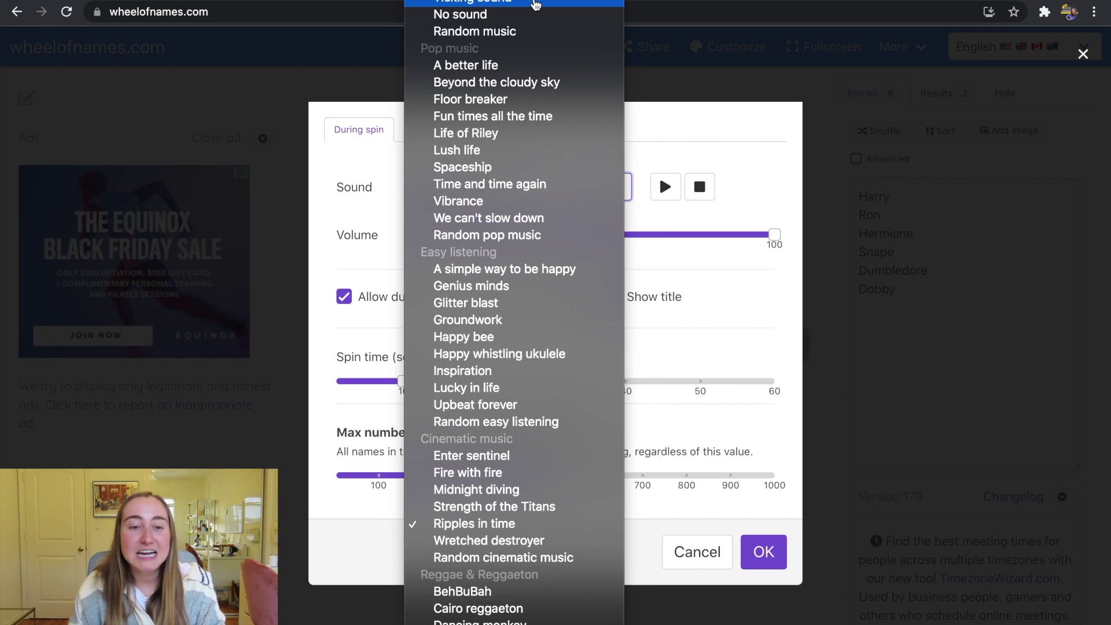
{"action": "left_click", "coordinate": [535, 3]}
{"action": "left_click", "coordinate": [360, 197]}
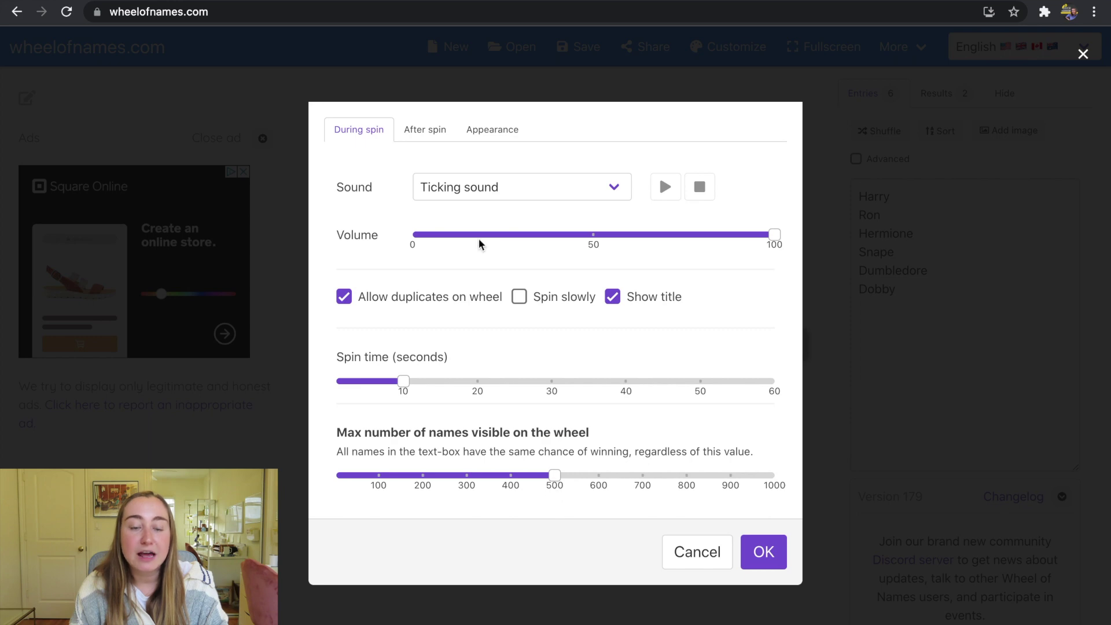
- In the after-spin settings, preview Subdued applause, then select Mystery bell as the sound and preview it
{"action": "left_click", "coordinate": [441, 134]}
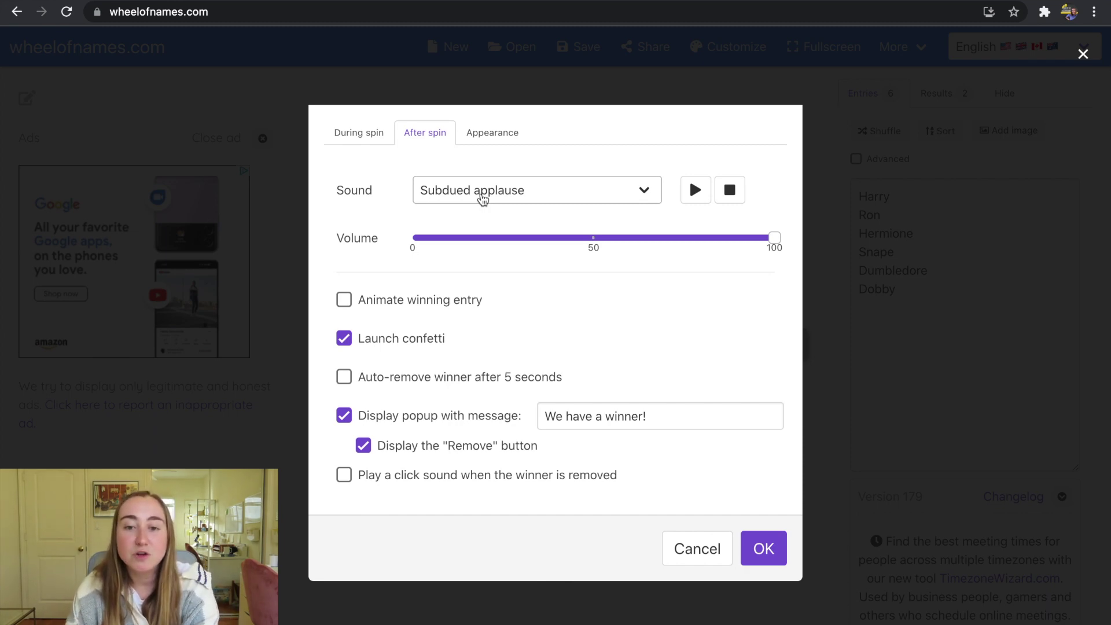
{"action": "left_click", "coordinate": [696, 191]}
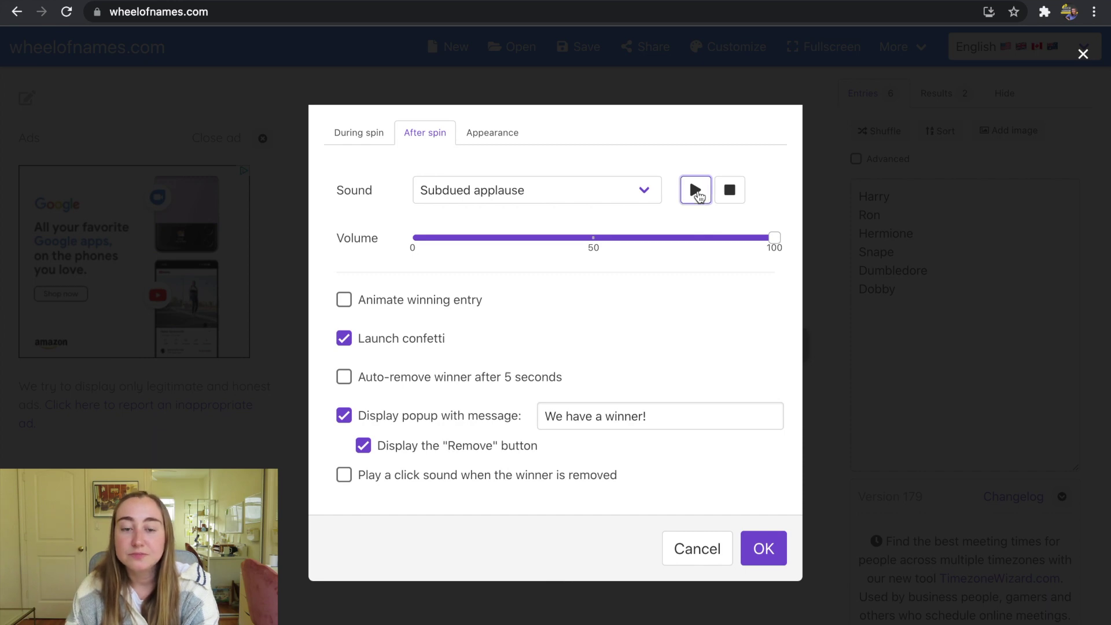
{"action": "left_click", "coordinate": [731, 195]}
{"action": "left_click", "coordinate": [605, 200]}
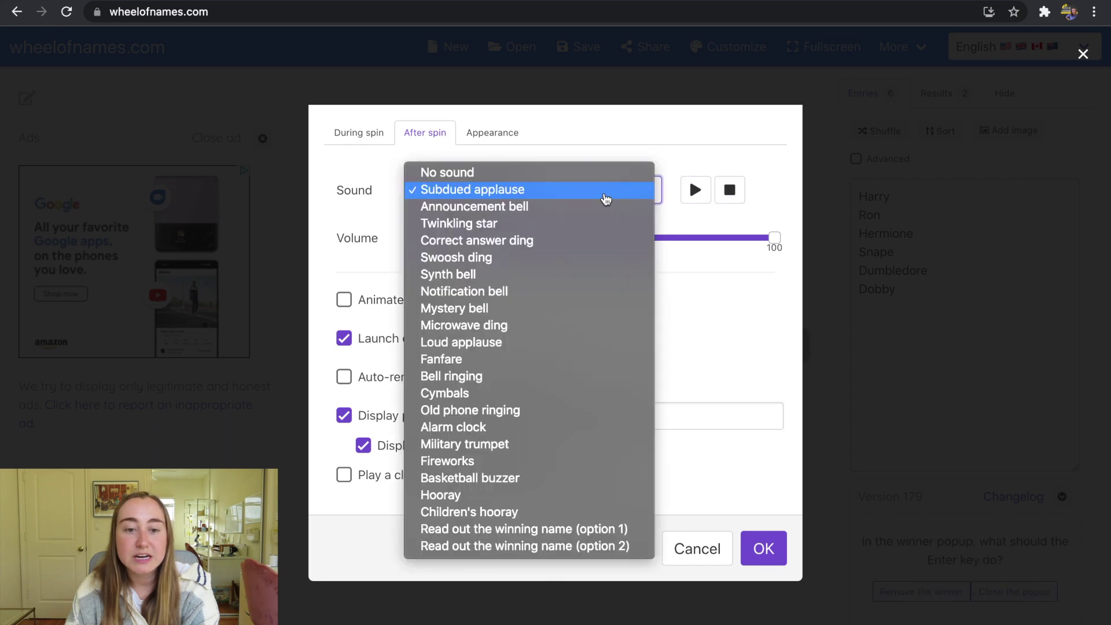
{"action": "left_click", "coordinate": [602, 308]}
{"action": "left_click", "coordinate": [690, 196]}
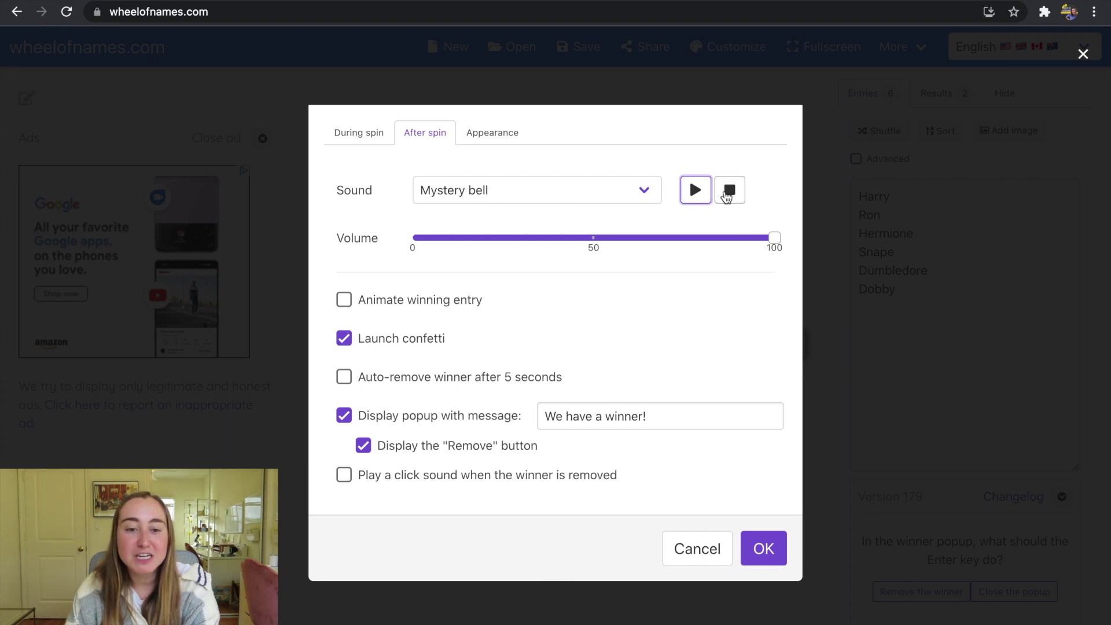
- Set the after-spin sound back to Subdued applause and enable animation of the winning entry
{"action": "left_click", "coordinate": [644, 194]}
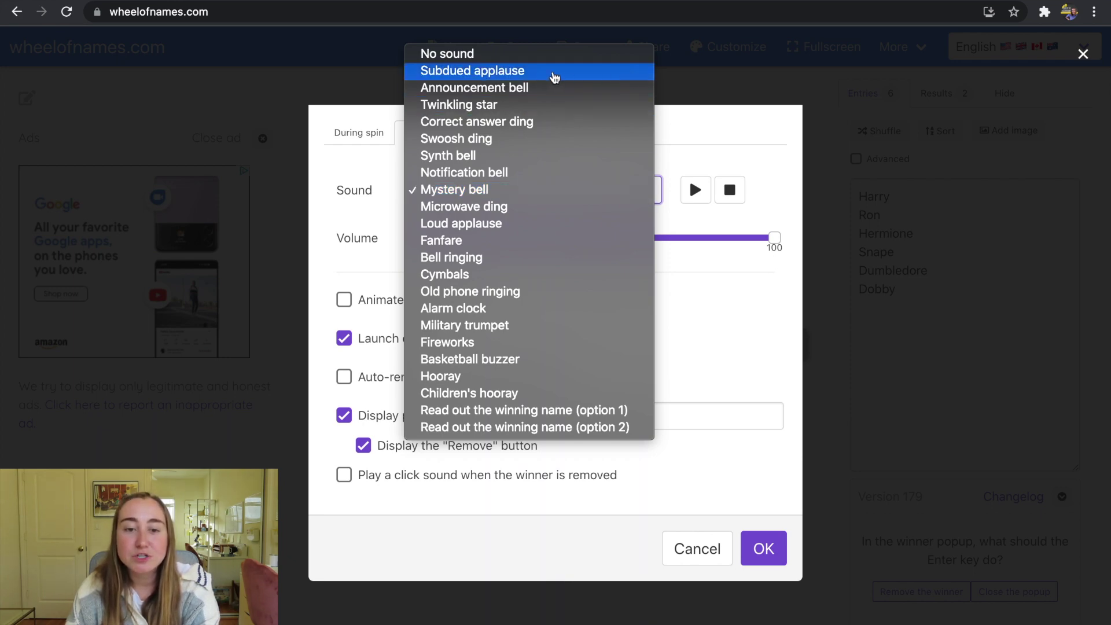
{"action": "left_click", "coordinate": [592, 78]}
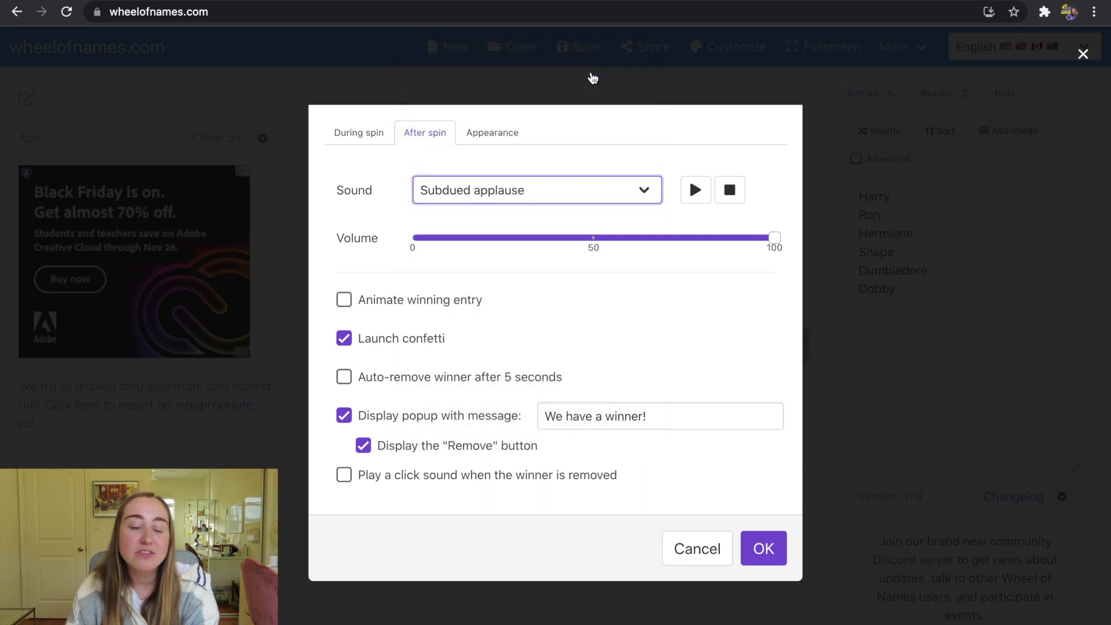
{"action": "left_click", "coordinate": [441, 308]}
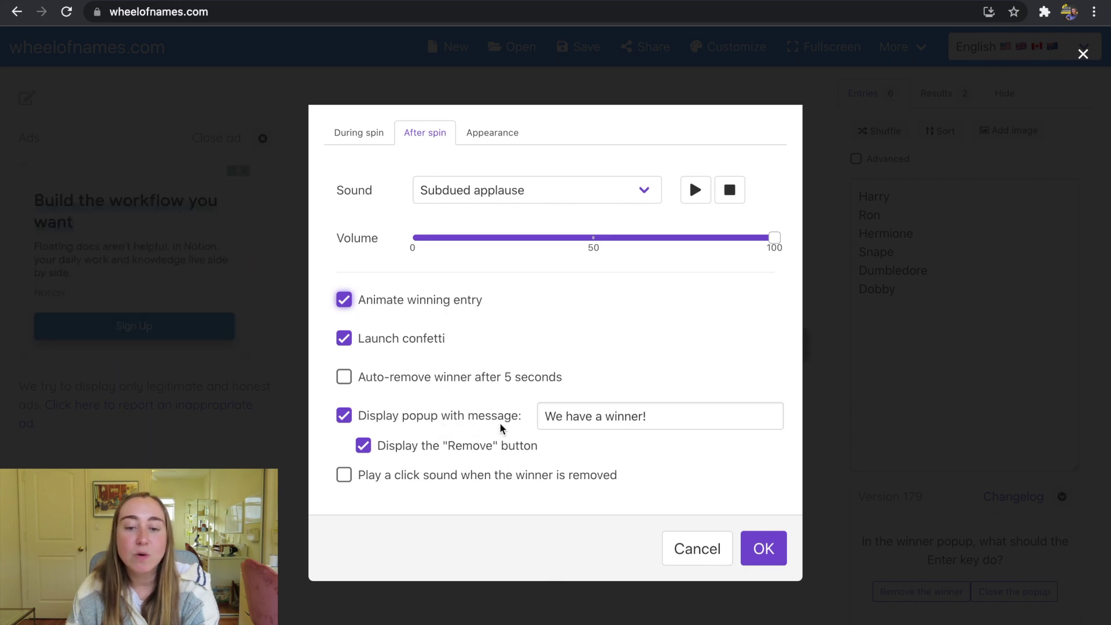
- Replace the winner popup message with "Our Morning Leader is..."
{"action": "left_click_drag", "start_coordinate": [664, 419], "coordinate": [523, 418]}
{"action": "key", "text": "BackSpace"}
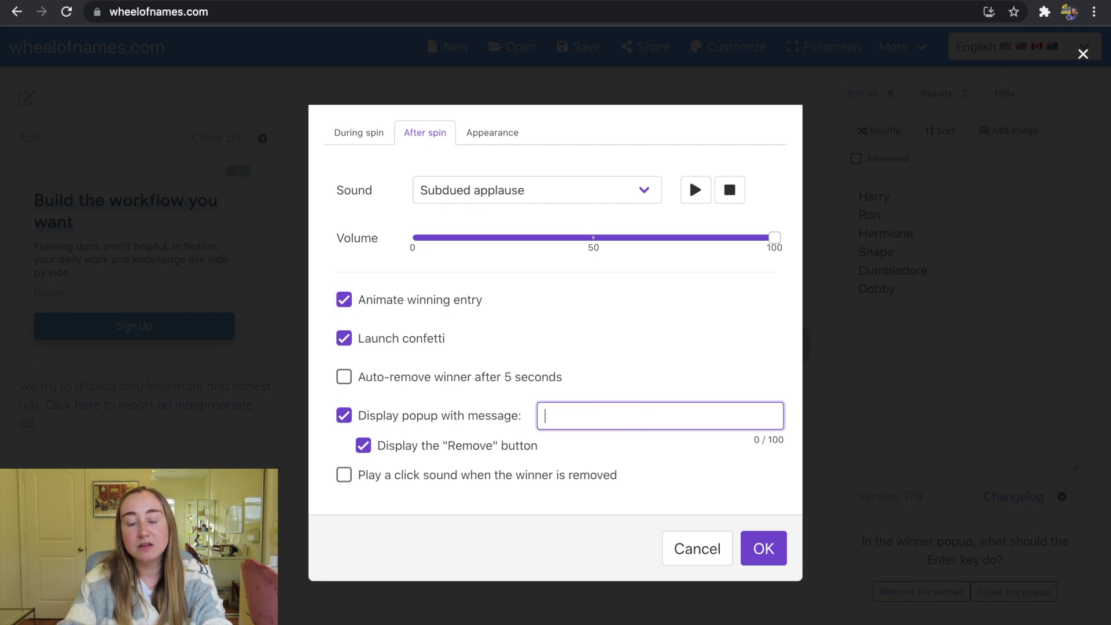
{"action": "type", "text": "o"}
{"action": "key", "text": "BackSpace"}
{"action": "type", "text": "Our Morning L"}
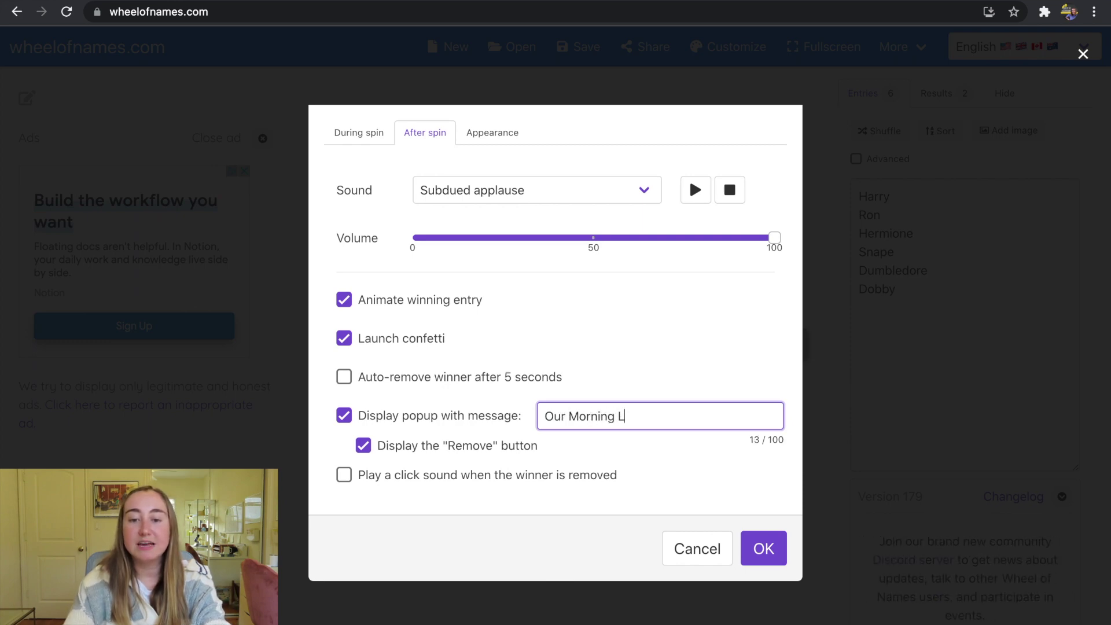
{"action": "type", "text": "eader is..."}
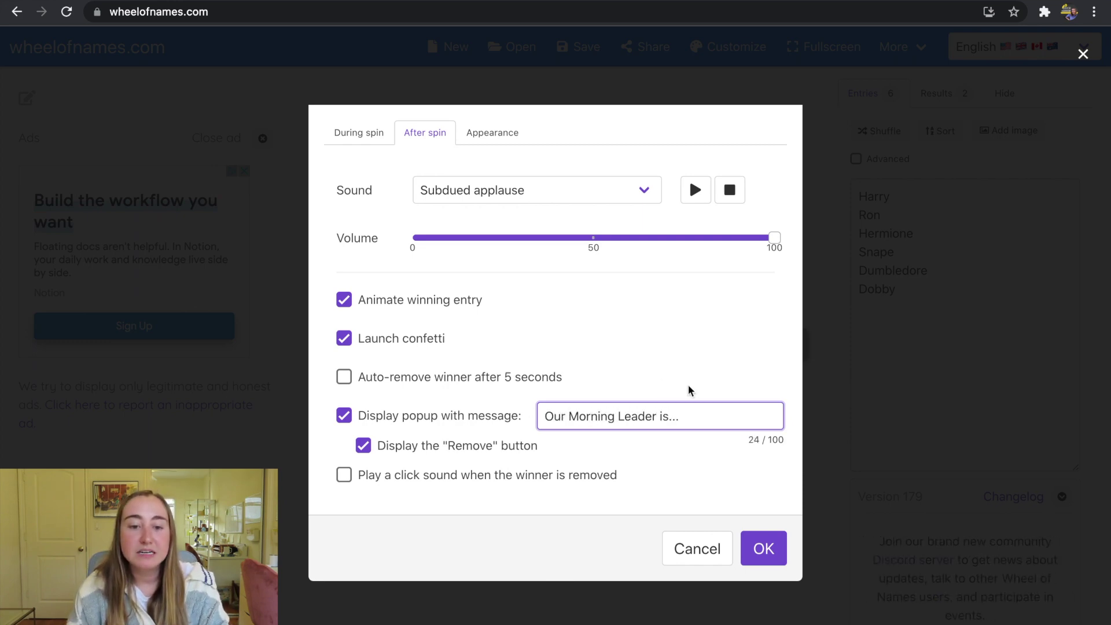
{"action": "left_click", "coordinate": [489, 419]}
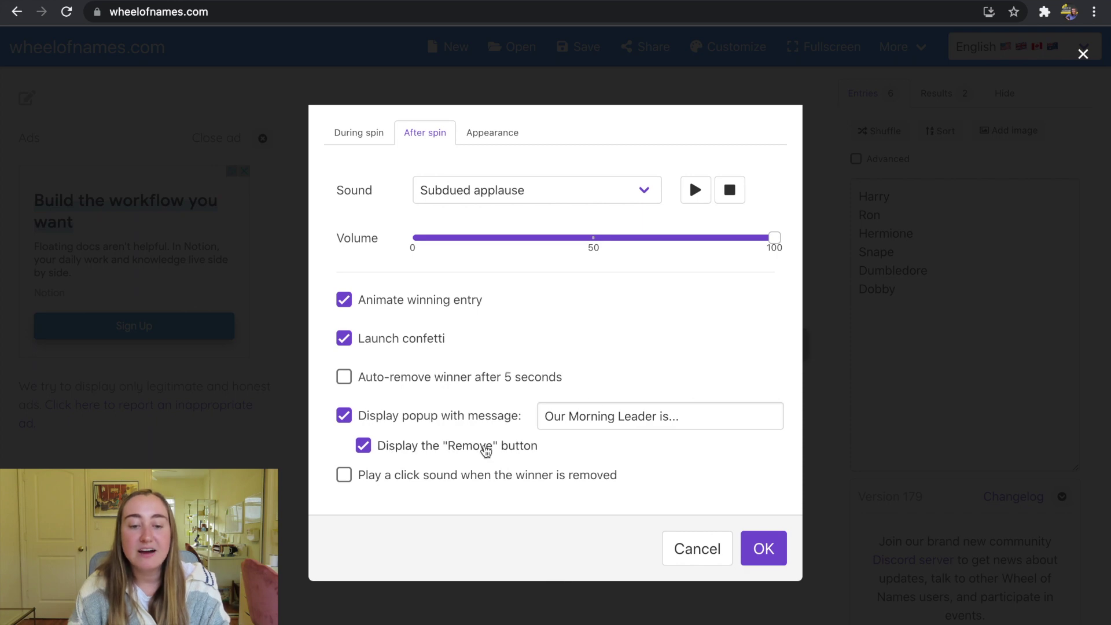
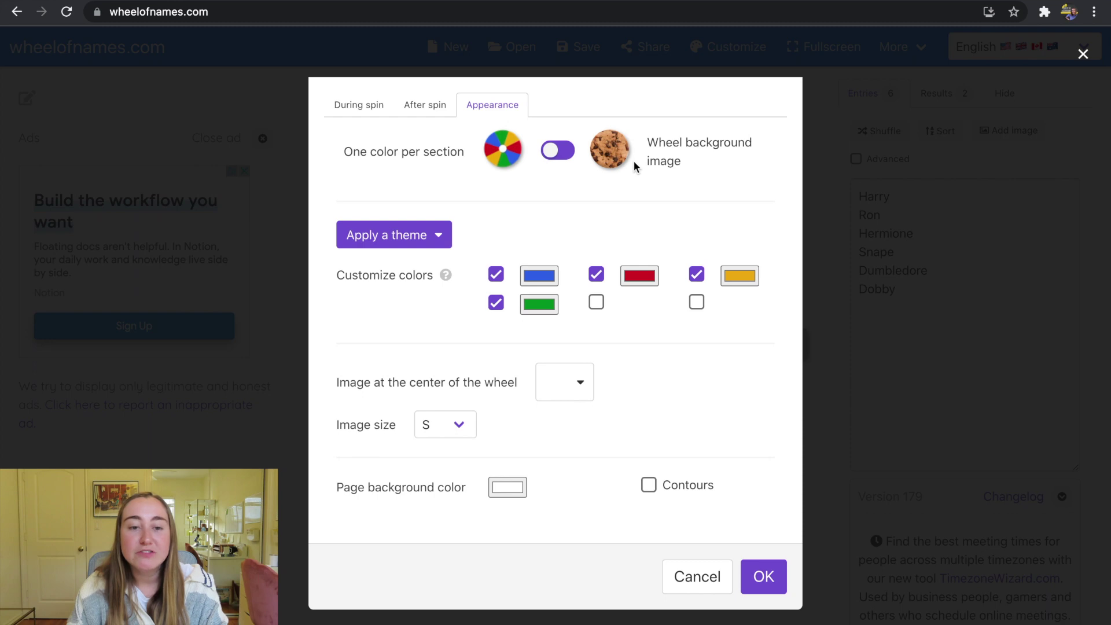
- Apply the Winter blues color theme to the wheel in the appearance settings
{"action": "left_click", "coordinate": [435, 247]}
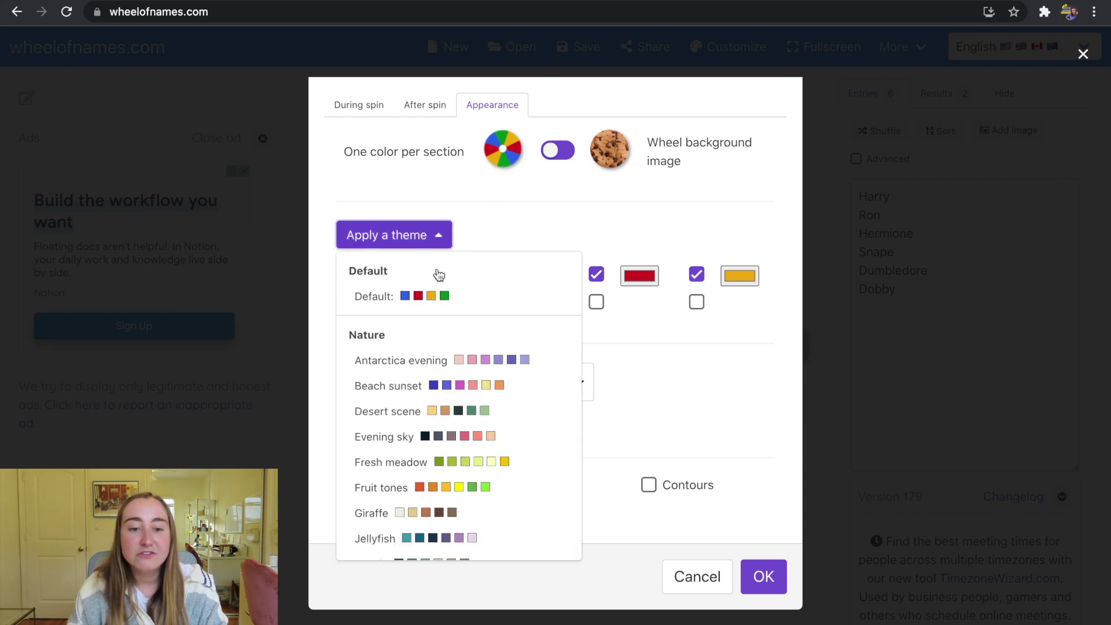
{"action": "scroll", "coordinate": [408, 368], "scroll_direction": "down", "scroll_amount": 4}
{"action": "scroll", "coordinate": [408, 367], "scroll_direction": "down", "scroll_amount": 5}
{"action": "scroll", "coordinate": [408, 367], "scroll_direction": "down", "scroll_amount": 6}
{"action": "scroll", "coordinate": [408, 368], "scroll_direction": "down", "scroll_amount": 3}
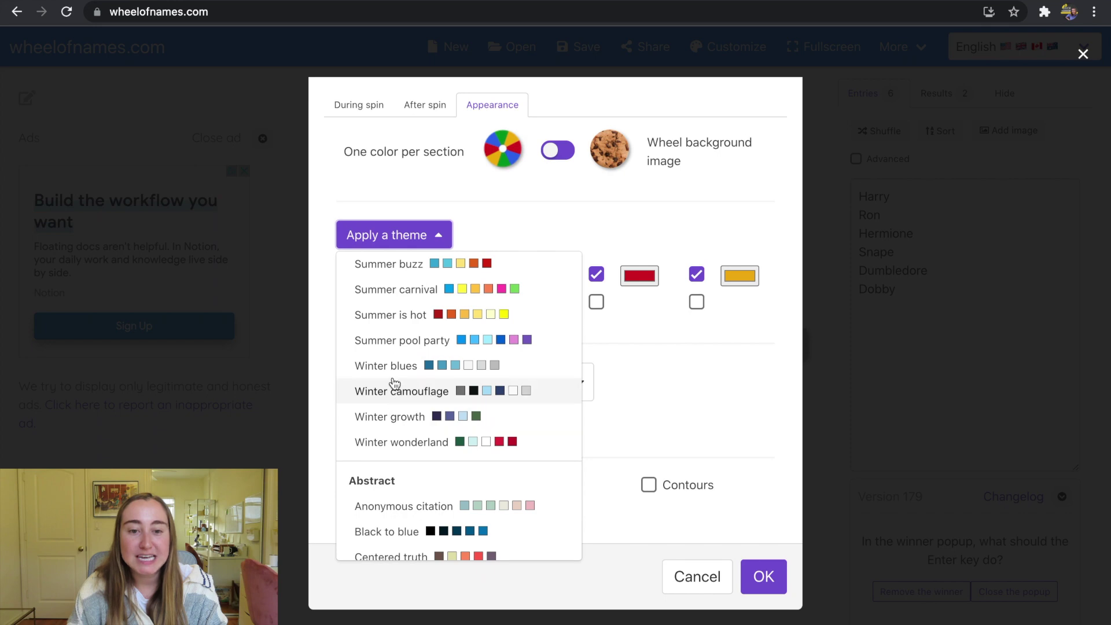
{"action": "left_click", "coordinate": [392, 374]}
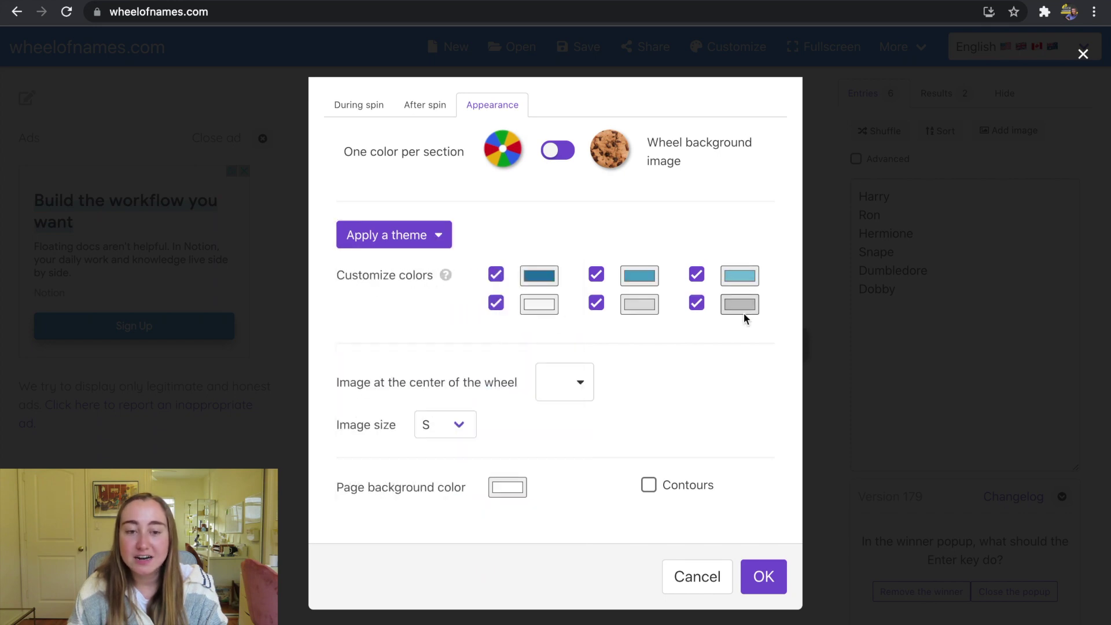
- Browse the list of available color themes, including the Games, country and Seasons groups, without choosing another one
{"action": "left_click", "coordinate": [421, 245]}
{"action": "scroll", "coordinate": [416, 416], "scroll_direction": "down", "scroll_amount": 8}
{"action": "scroll", "coordinate": [415, 415], "scroll_direction": "down", "scroll_amount": 12}
{"action": "scroll", "coordinate": [414, 415], "scroll_direction": "down", "scroll_amount": 15}
{"action": "scroll", "coordinate": [414, 415], "scroll_direction": "down", "scroll_amount": 8}
{"action": "scroll", "coordinate": [415, 416], "scroll_direction": "down", "scroll_amount": 6}
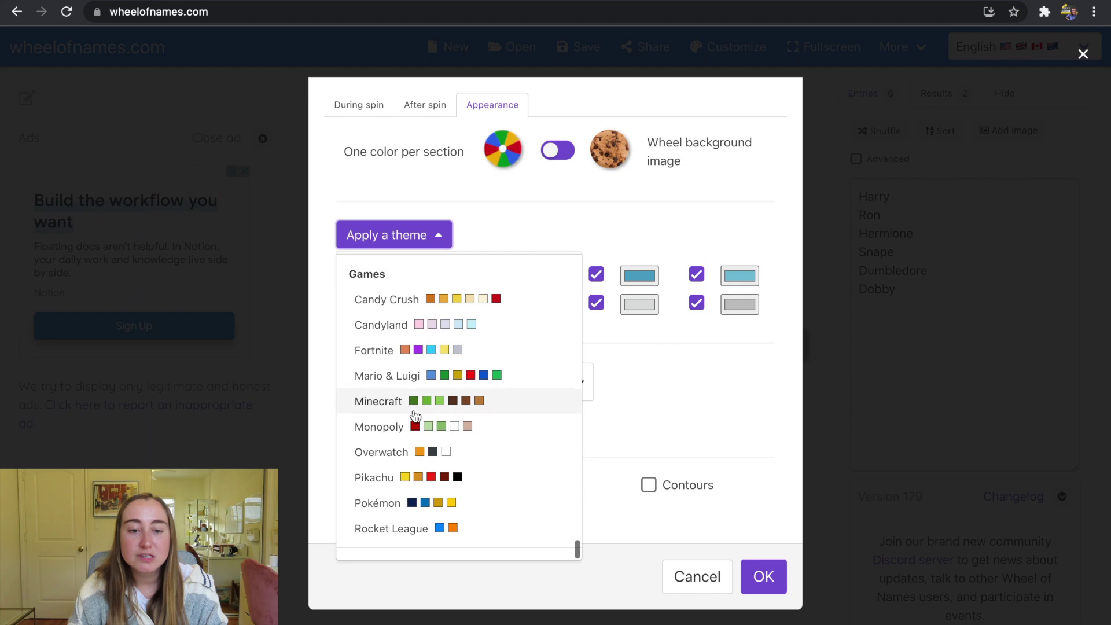
{"action": "scroll", "coordinate": [415, 415], "scroll_direction": "up", "scroll_amount": 20}
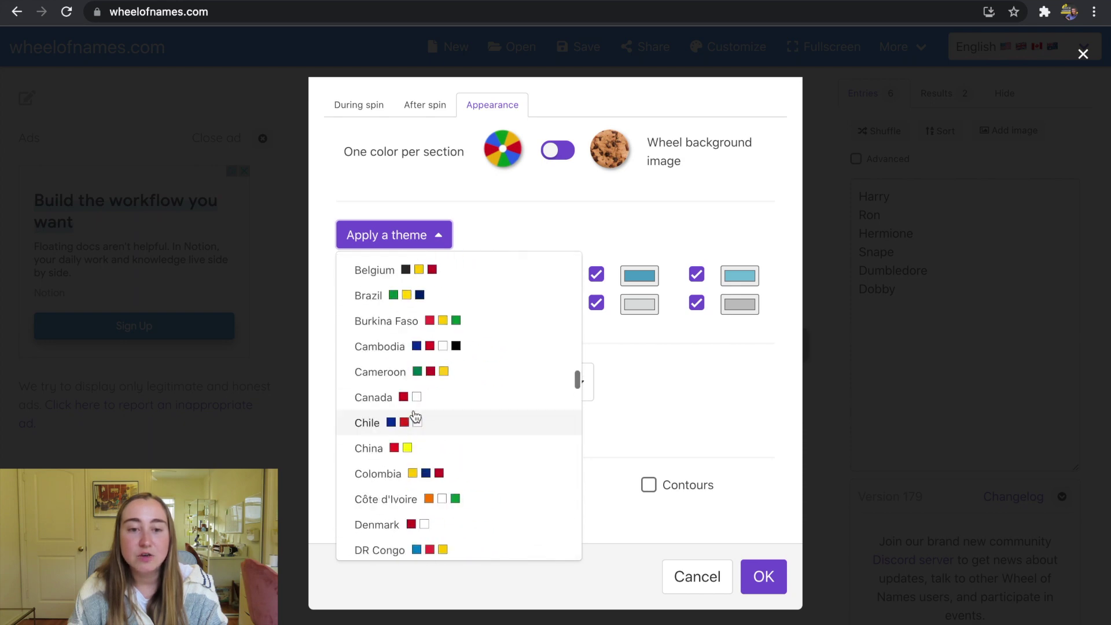
{"action": "scroll", "coordinate": [415, 415], "scroll_direction": "up", "scroll_amount": 15}
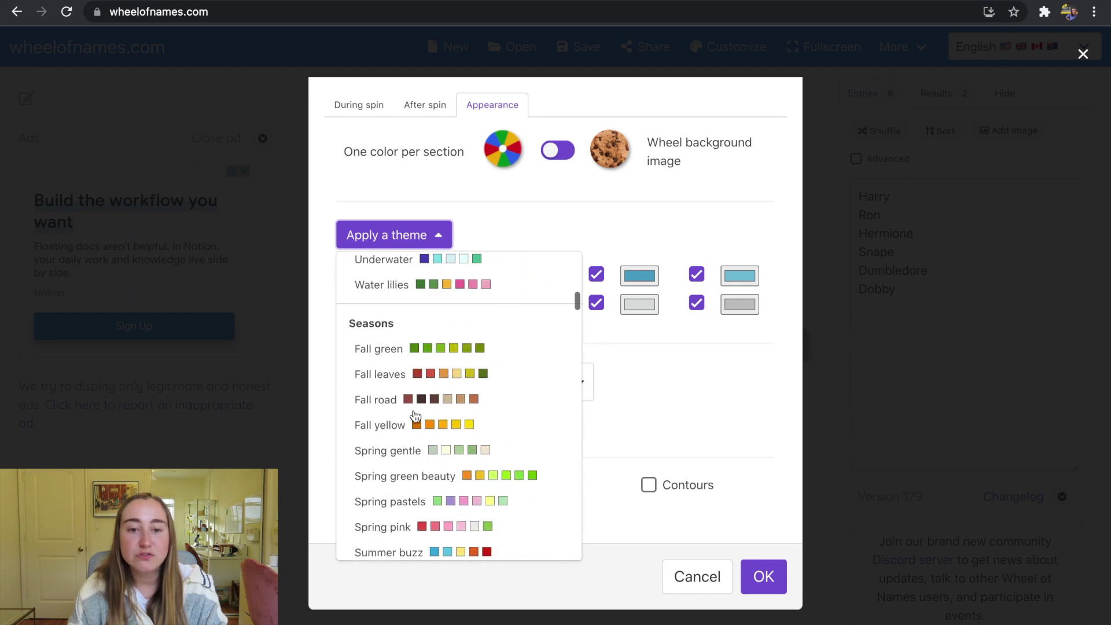
{"action": "left_click", "coordinate": [617, 235]}
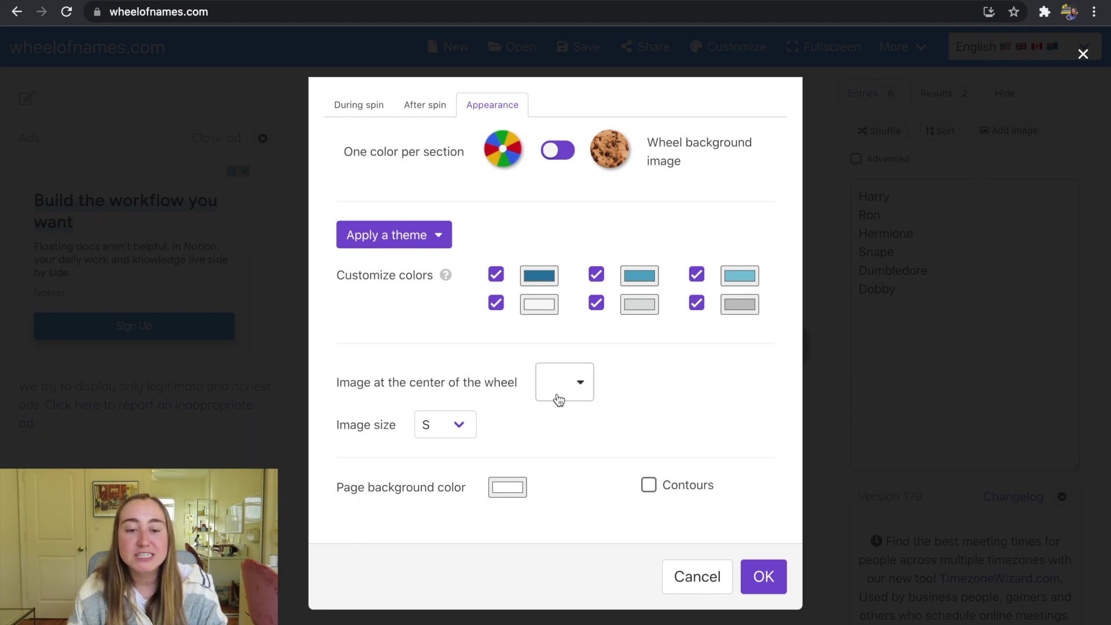
- Set the center image size to L and the page background to light cyan (RGB 200, 251, 254), and apply the customization
{"action": "left_click", "coordinate": [462, 427]}
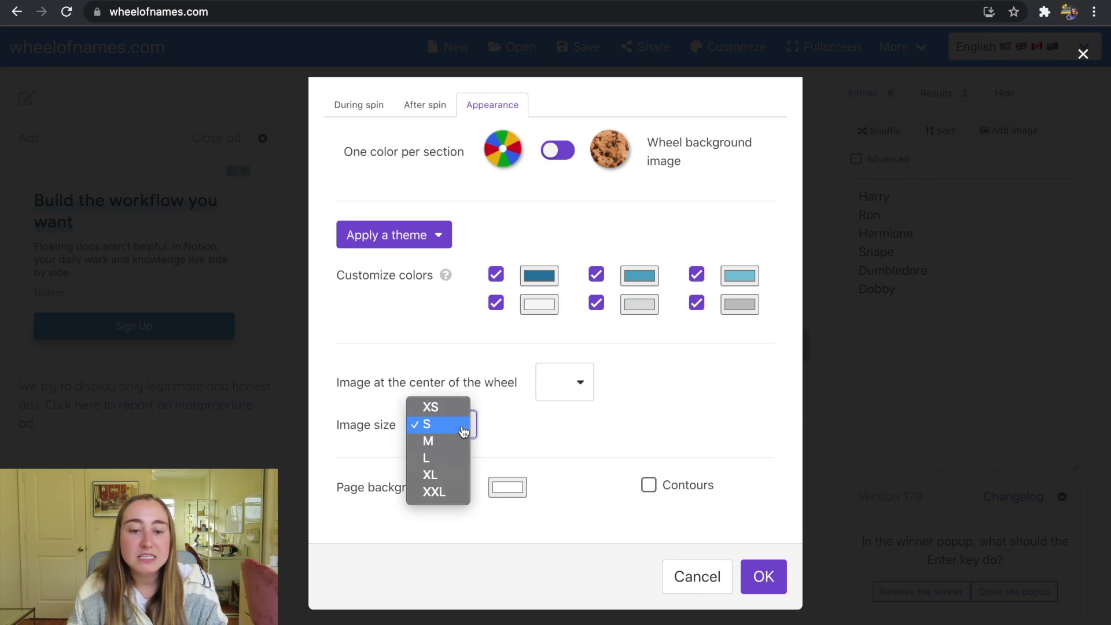
{"action": "left_click", "coordinate": [447, 458]}
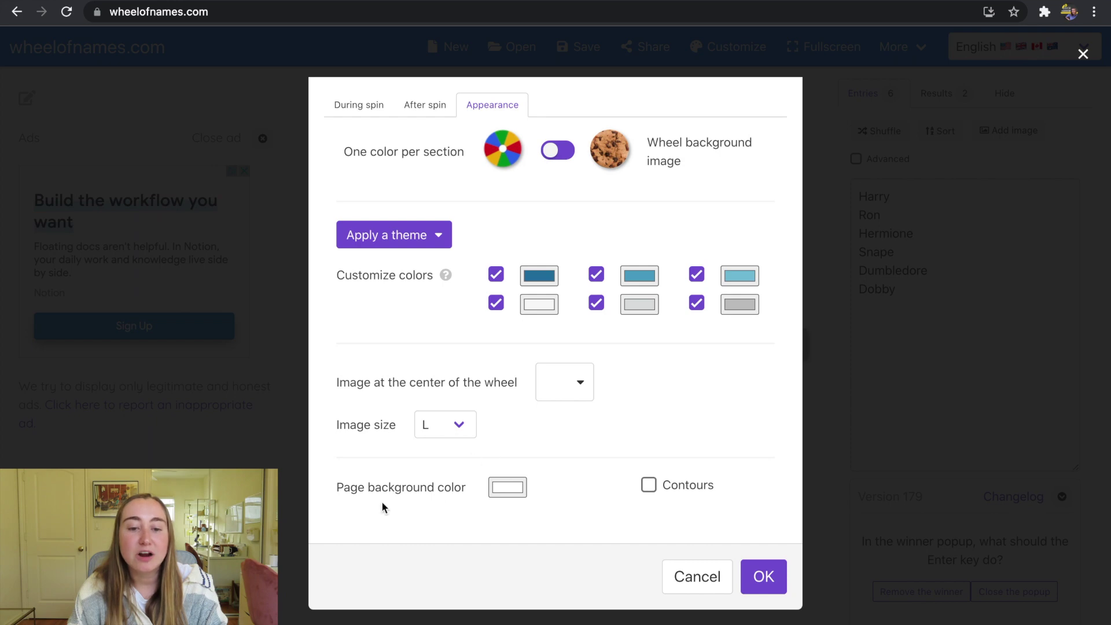
{"action": "left_click", "coordinate": [507, 488]}
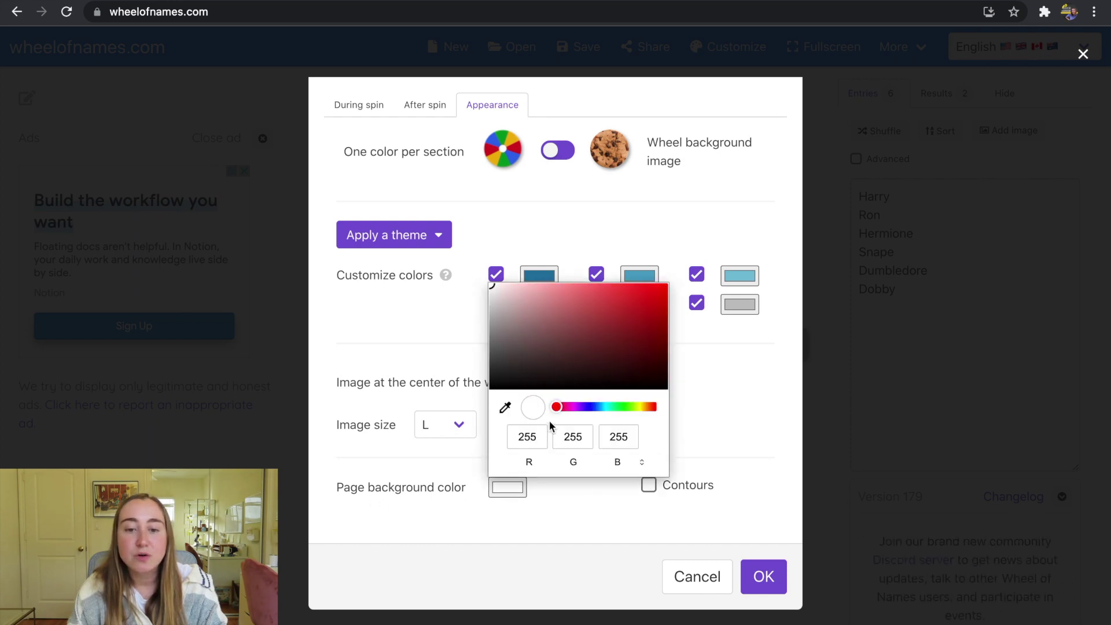
{"action": "left_click_drag", "start_coordinate": [556, 407], "coordinate": [605, 408]}
{"action": "left_click_drag", "start_coordinate": [537, 287], "coordinate": [529, 270]}
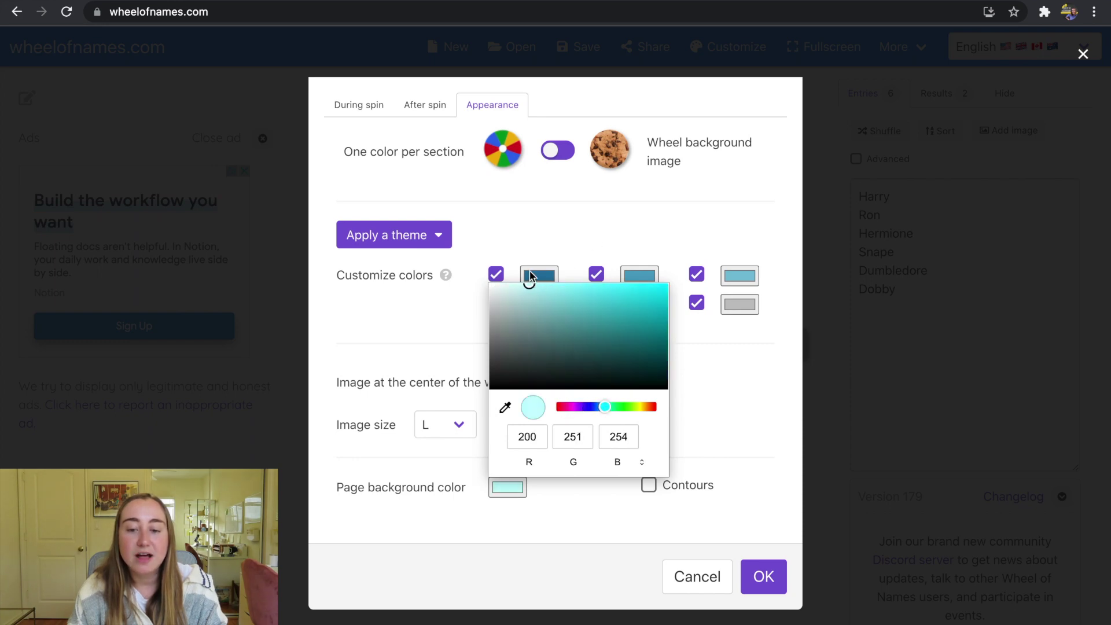
{"action": "left_click", "coordinate": [710, 362]}
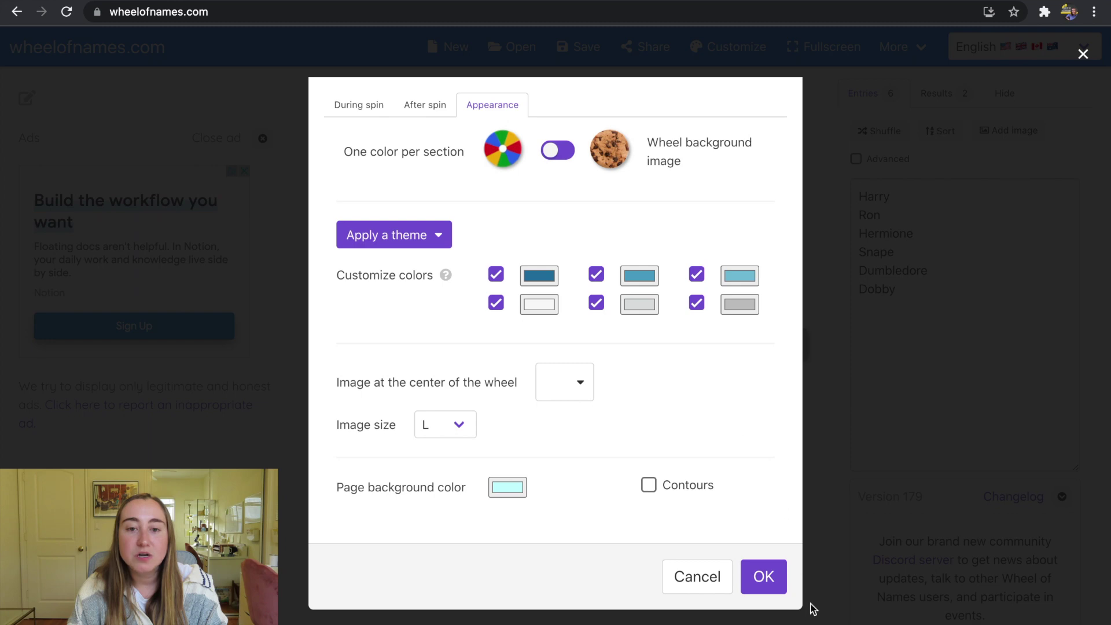
{"action": "left_click", "coordinate": [764, 577]}
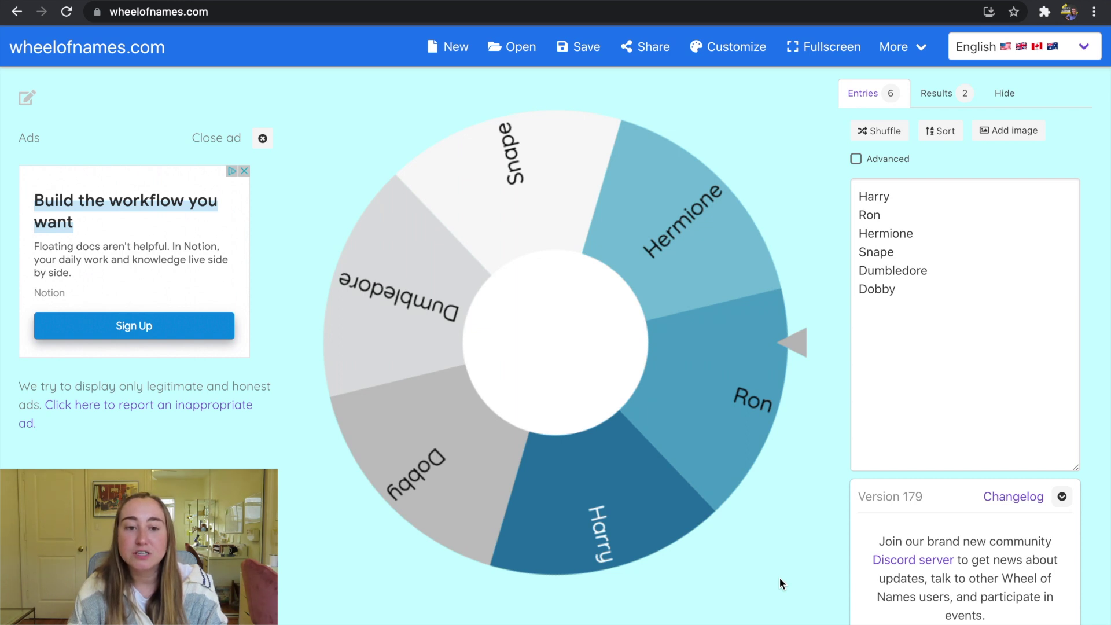
- Close the ad and spin the wheel once in fullscreen, keeping the winning entry, before returning to the normal view
{"action": "left_click", "coordinate": [264, 139]}
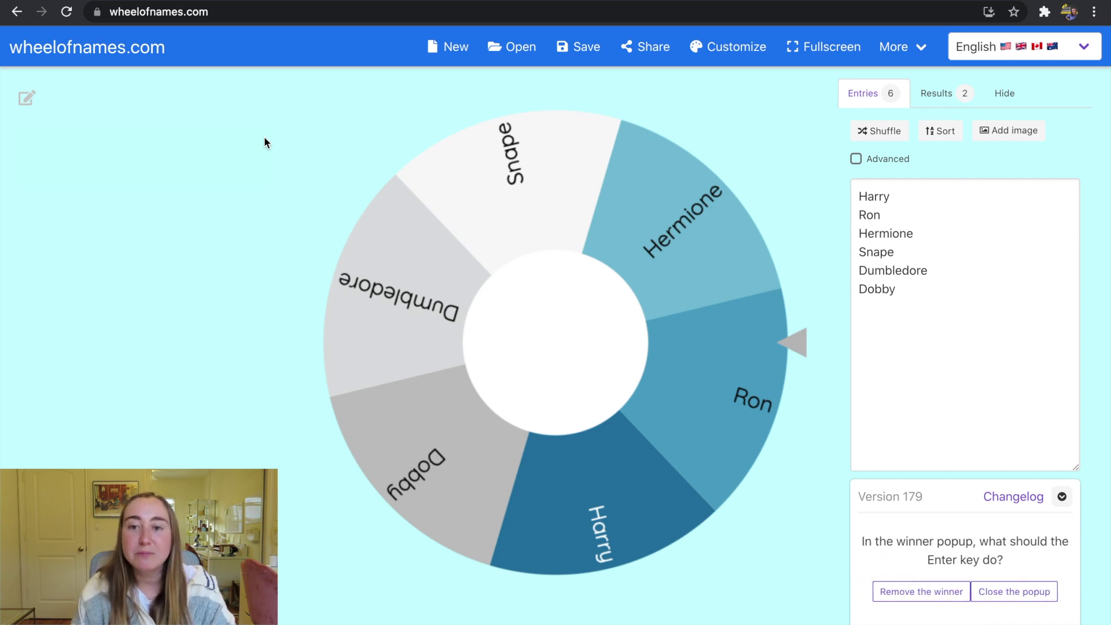
{"action": "left_click", "coordinate": [825, 49]}
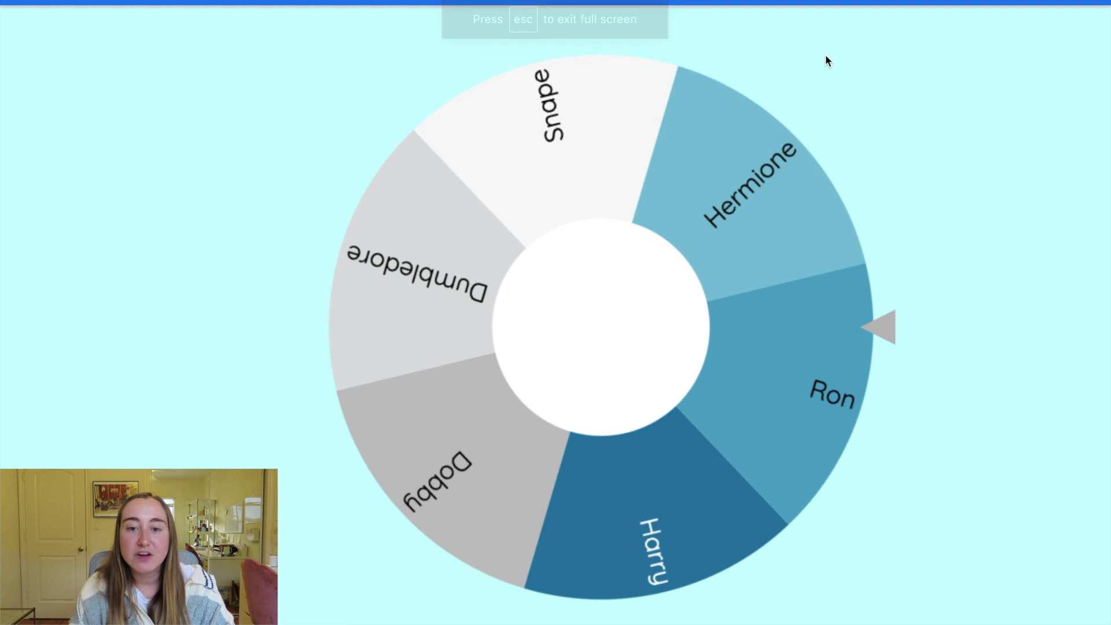
{"action": "left_click", "coordinate": [704, 188]}
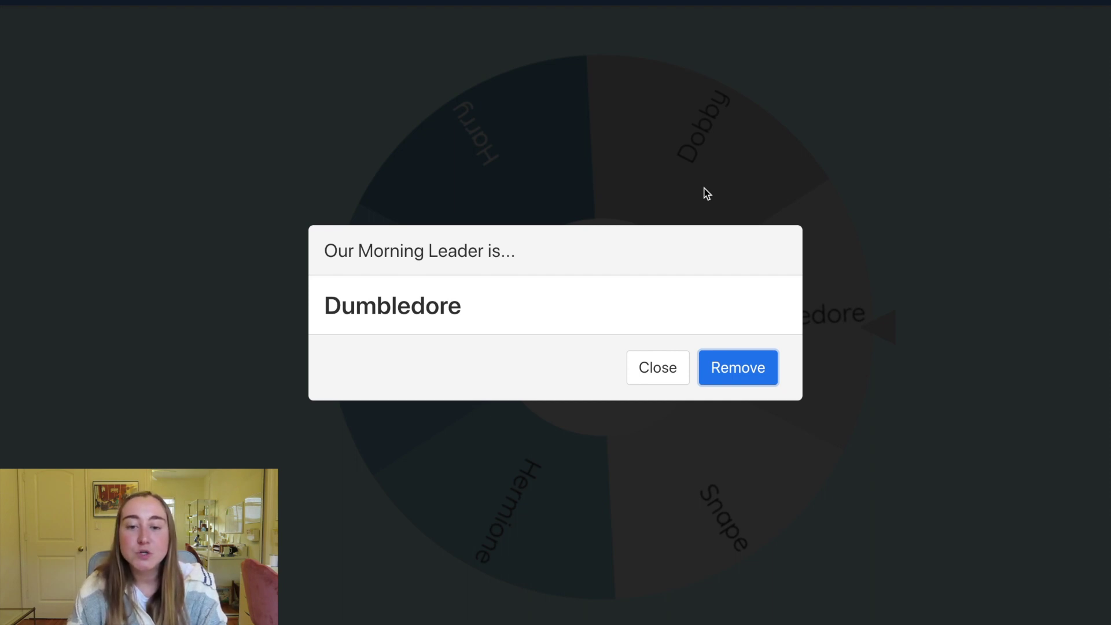
{"action": "left_click", "coordinate": [667, 368]}
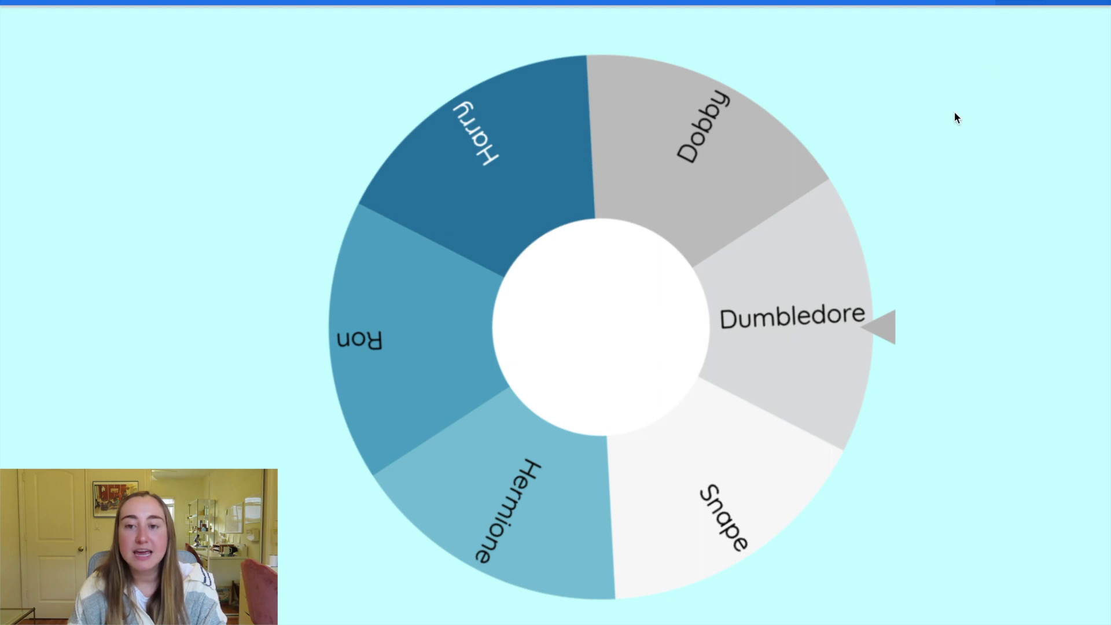
{"action": "key", "text": "Escape"}
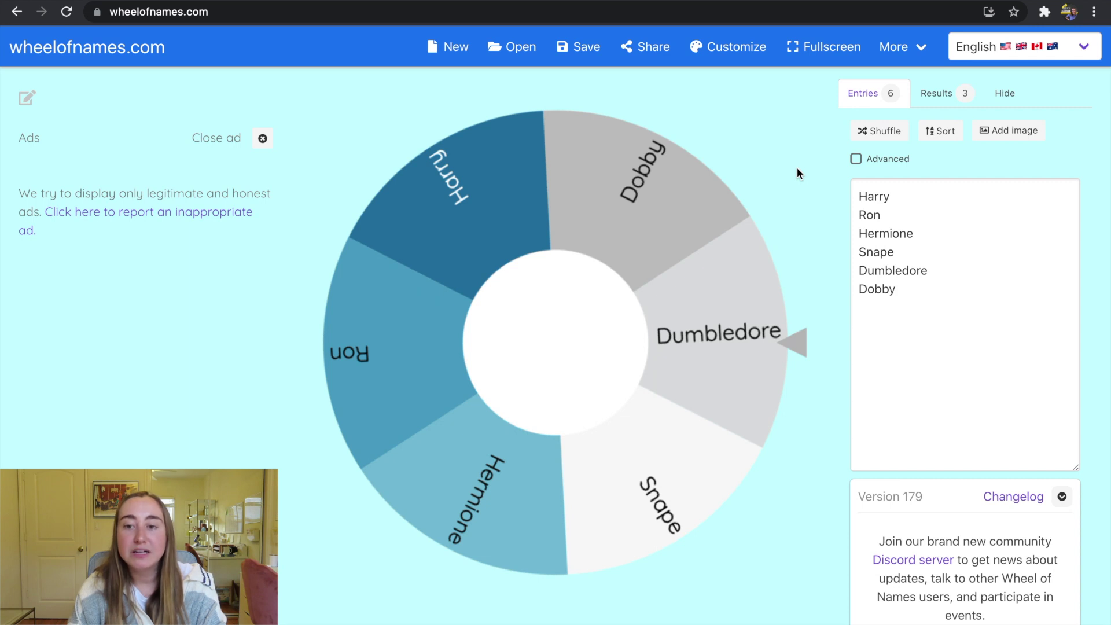
- Shuffle the wheel's entries several times and sort them alphabetically
{"action": "left_click", "coordinate": [895, 135]}
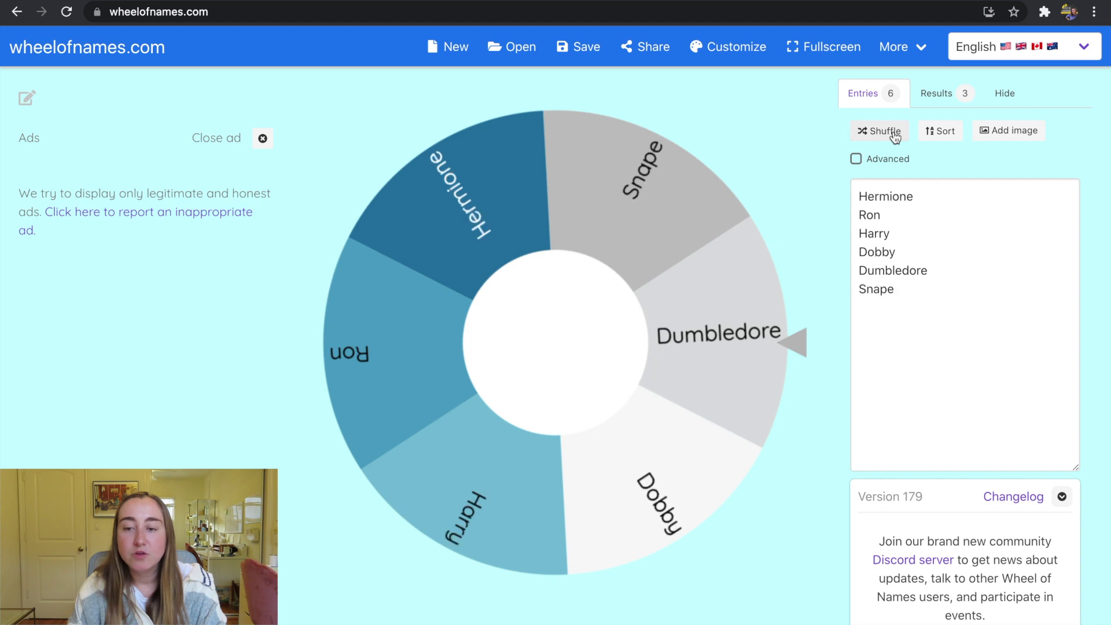
{"action": "left_click", "coordinate": [895, 135]}
{"action": "left_click", "coordinate": [895, 135]}
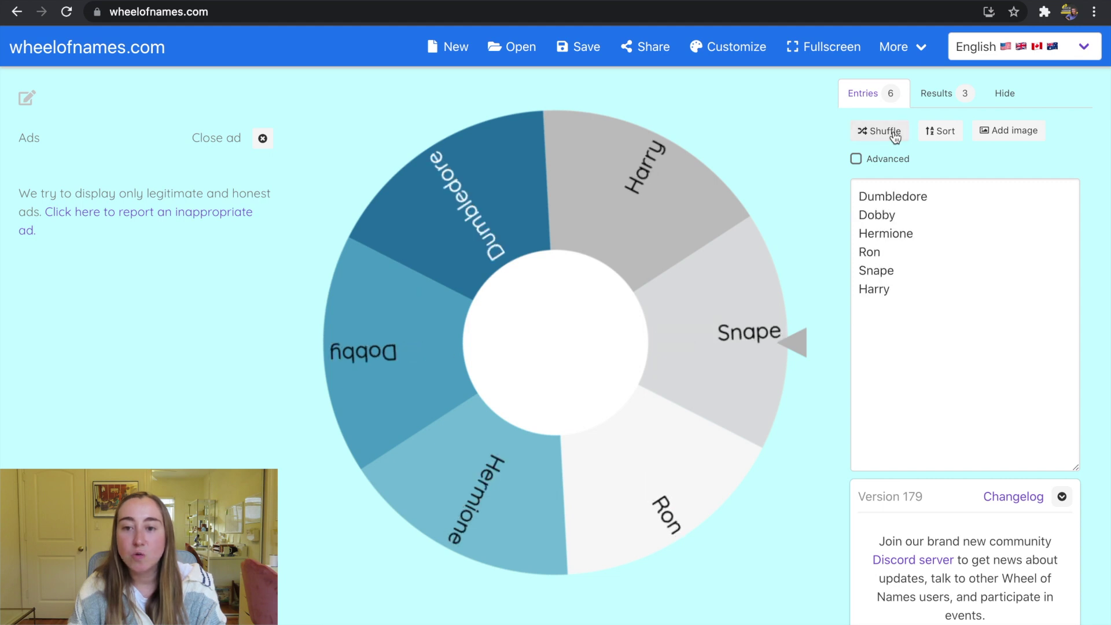
{"action": "left_click", "coordinate": [895, 136]}
{"action": "left_click", "coordinate": [895, 135]}
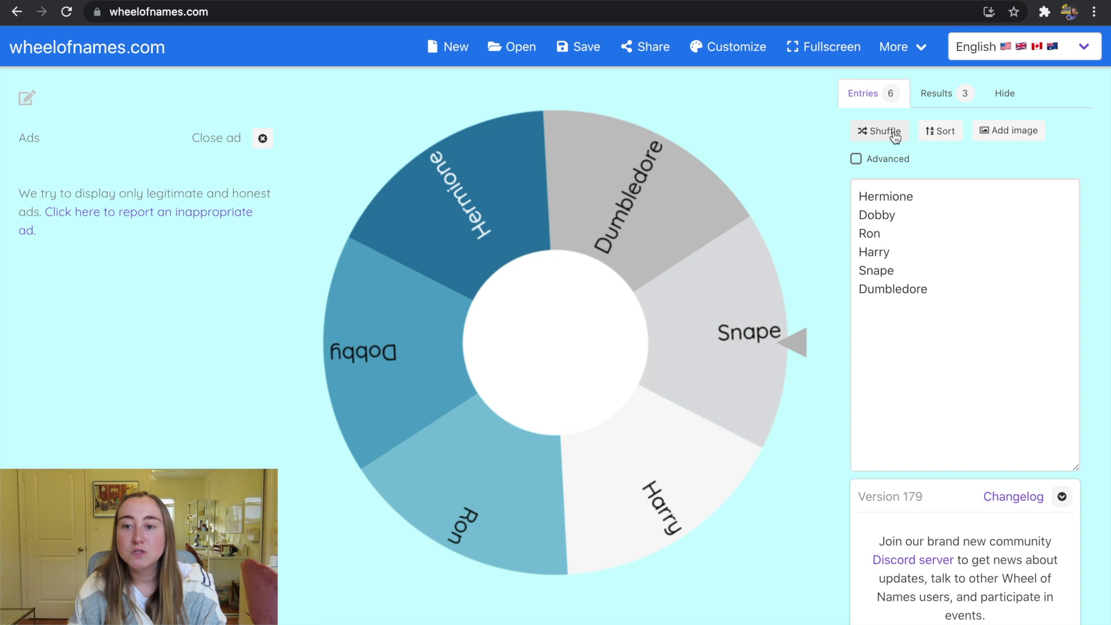
{"action": "left_click", "coordinate": [944, 135]}
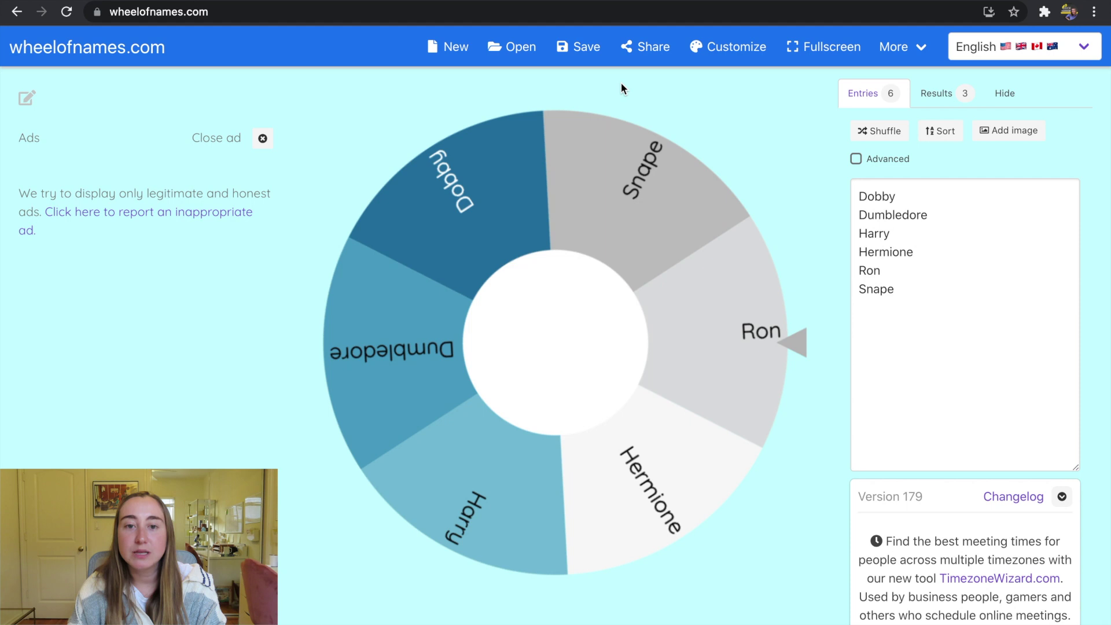
- Save the wheel as "Harry Potter Wheel" and reopen it from the saved wheels
{"action": "left_click", "coordinate": [585, 48]}
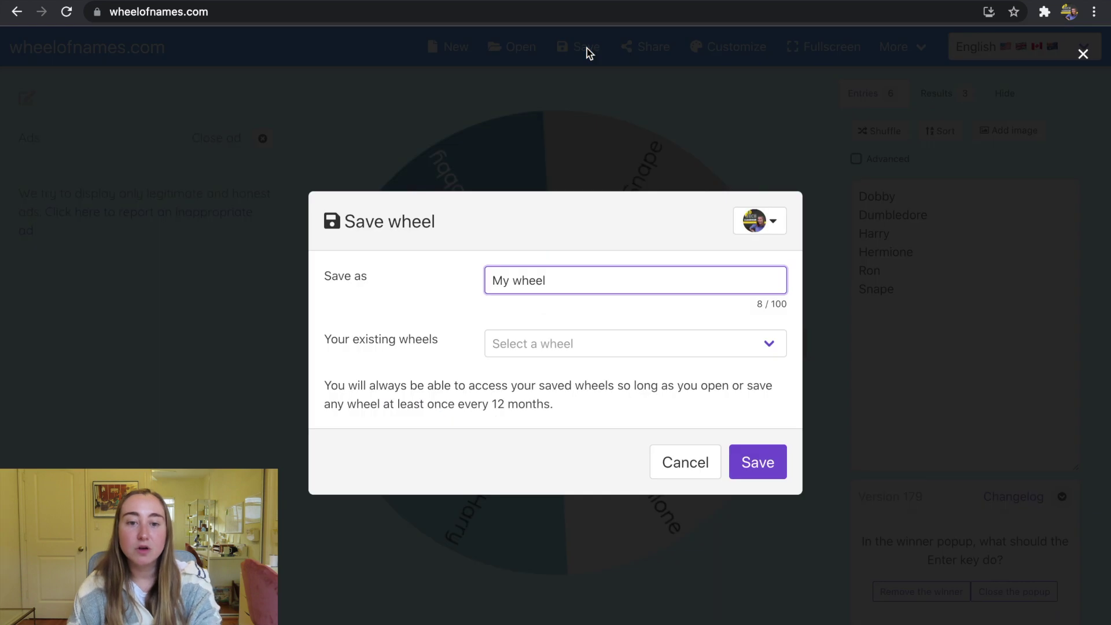
{"action": "left_click_drag", "start_coordinate": [559, 278], "coordinate": [475, 273]}
{"action": "type", "text": "Harry Potter Wheel"}
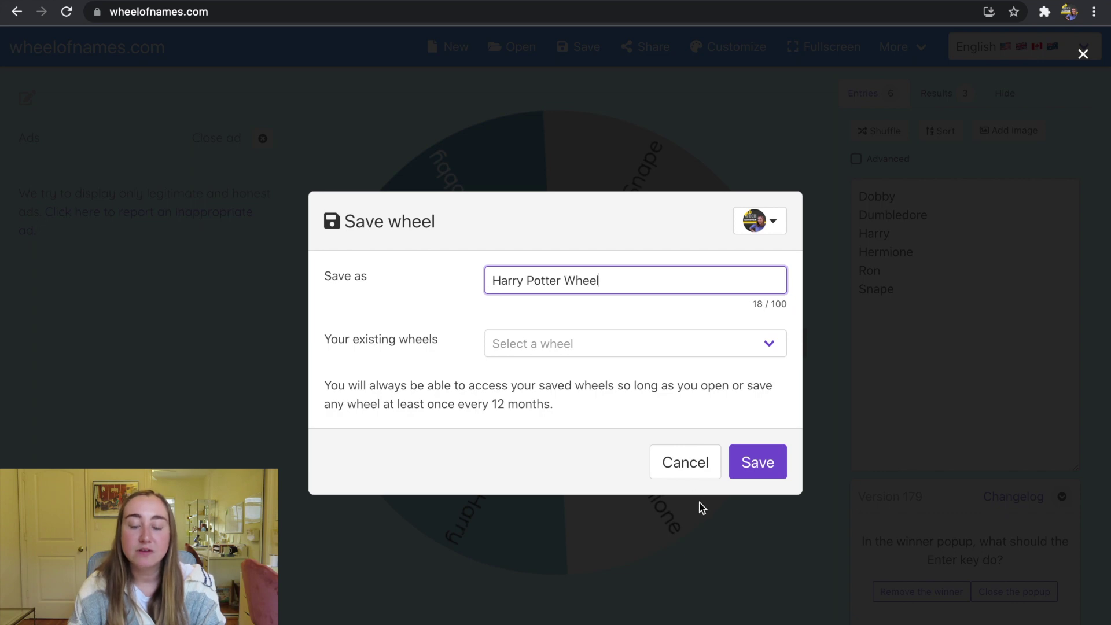
{"action": "left_click", "coordinate": [747, 466]}
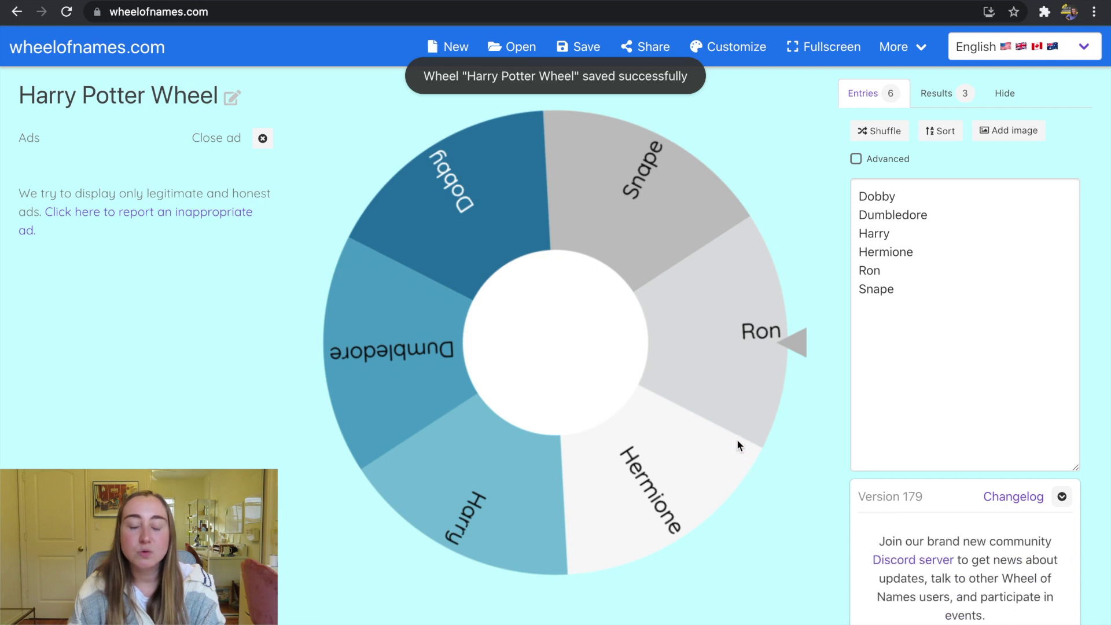
{"action": "left_click", "coordinate": [507, 48]}
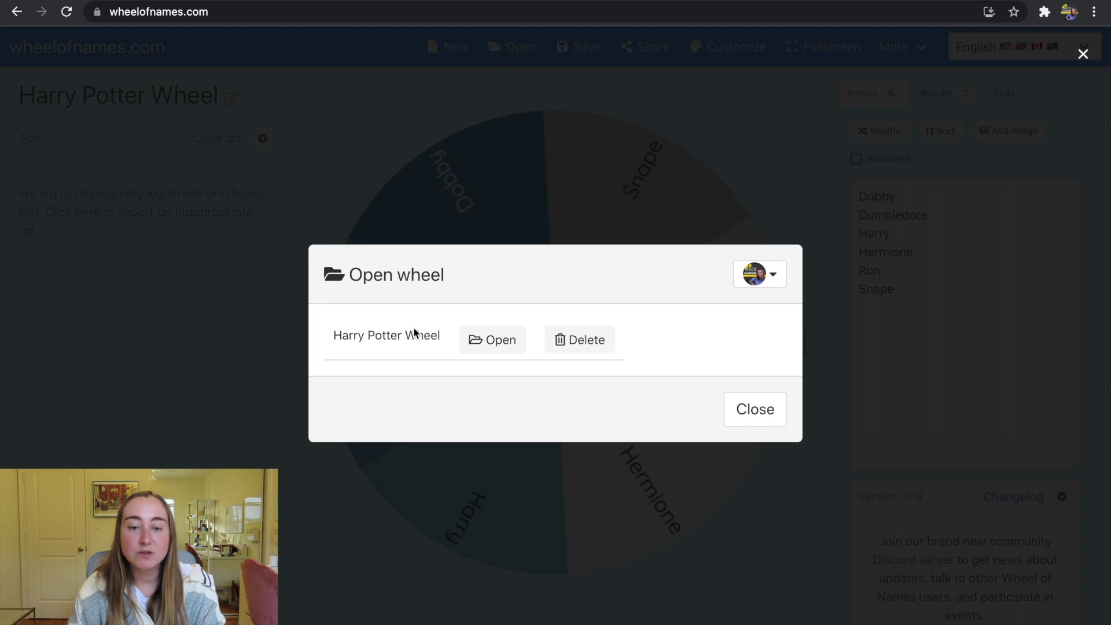
{"action": "left_click", "coordinate": [492, 341]}
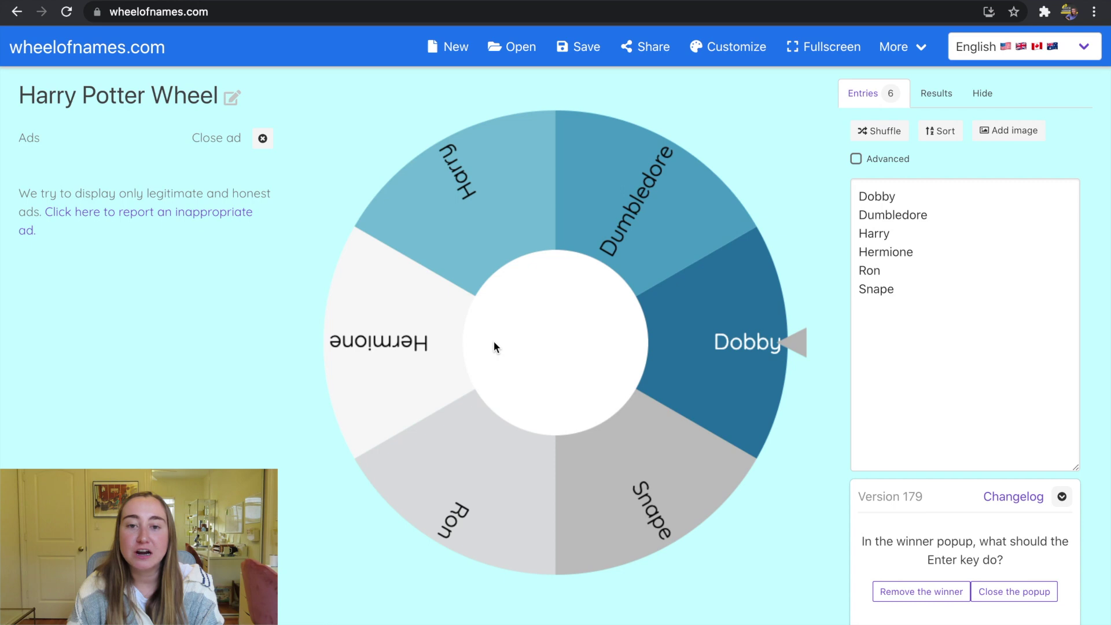
- Create a shareable link titled "Harry Potter Wheel" that shows its title and only lets people spin the wheel
{"action": "left_click", "coordinate": [661, 53]}
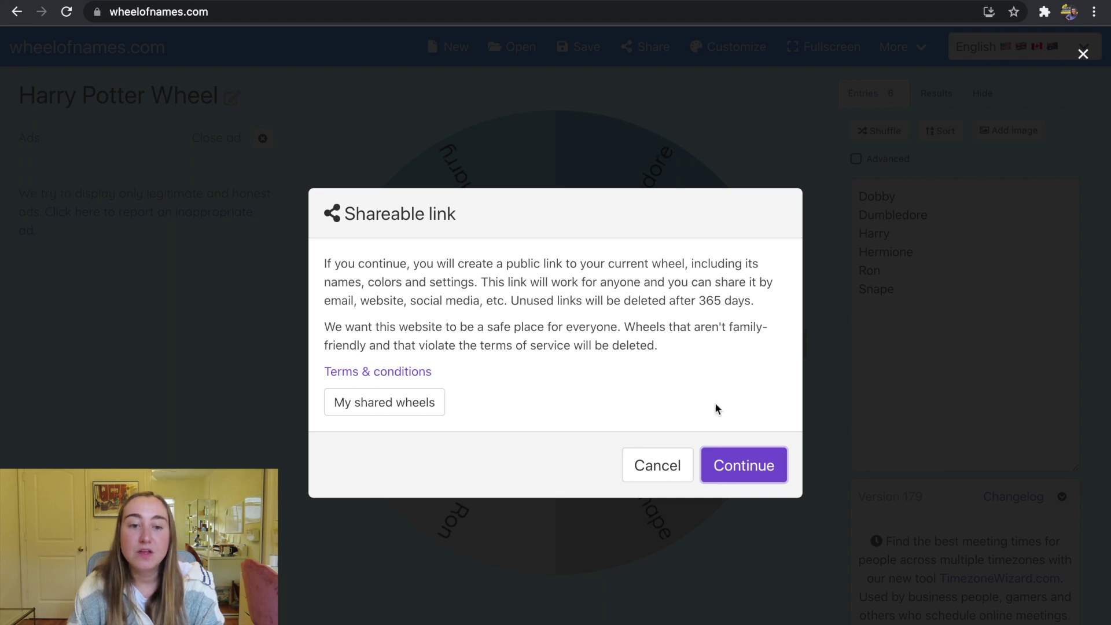
{"action": "left_click", "coordinate": [724, 466]}
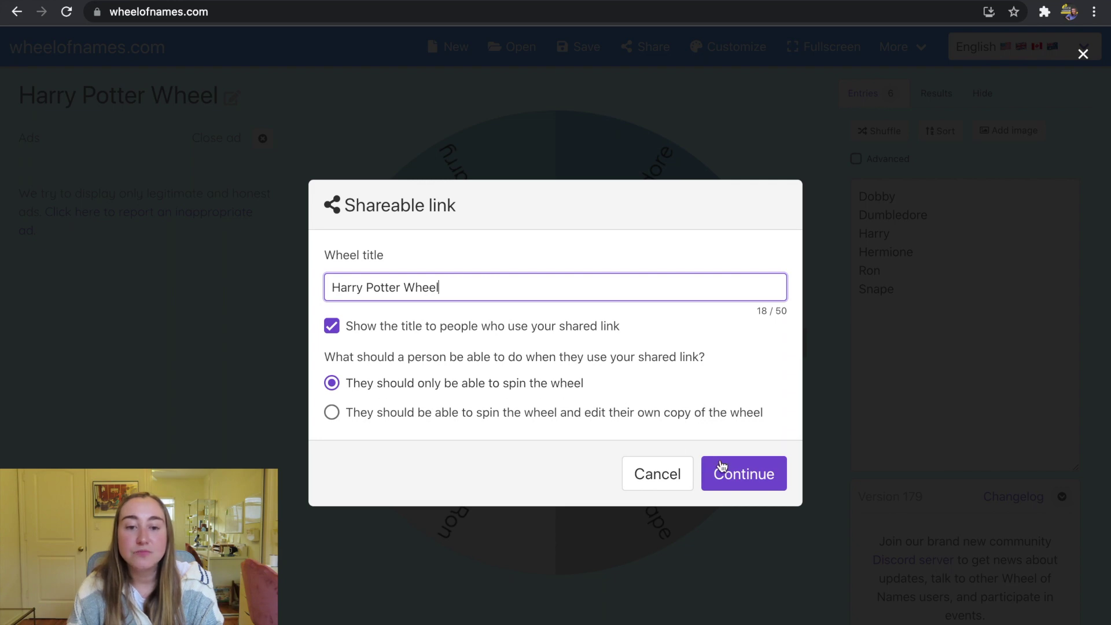
{"action": "left_click", "coordinate": [738, 470]}
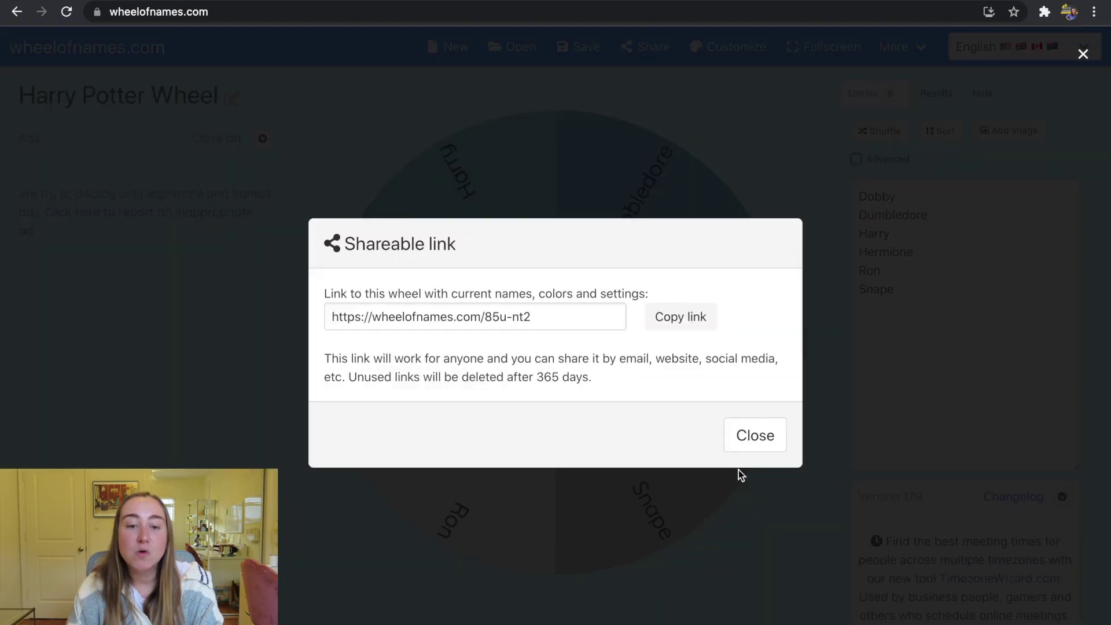
- Open the shareable link in a new tab and test-spin the shared wheel, closing the winner popup and the link dialog
{"action": "left_click", "coordinate": [563, 317]}
{"action": "left_click_drag", "start_coordinate": [563, 317], "coordinate": [320, 322]}
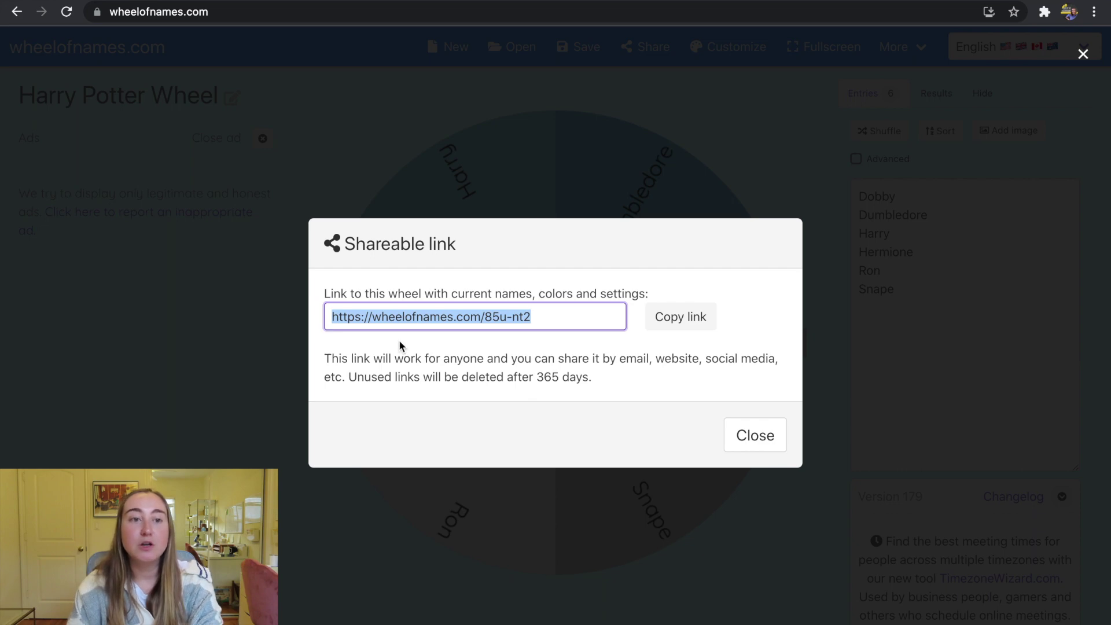
{"action": "key", "text": "ctrl+t"}
{"action": "type", "text": "wheelofnames.com/85u-nt2"}
{"action": "key", "text": "Return"}
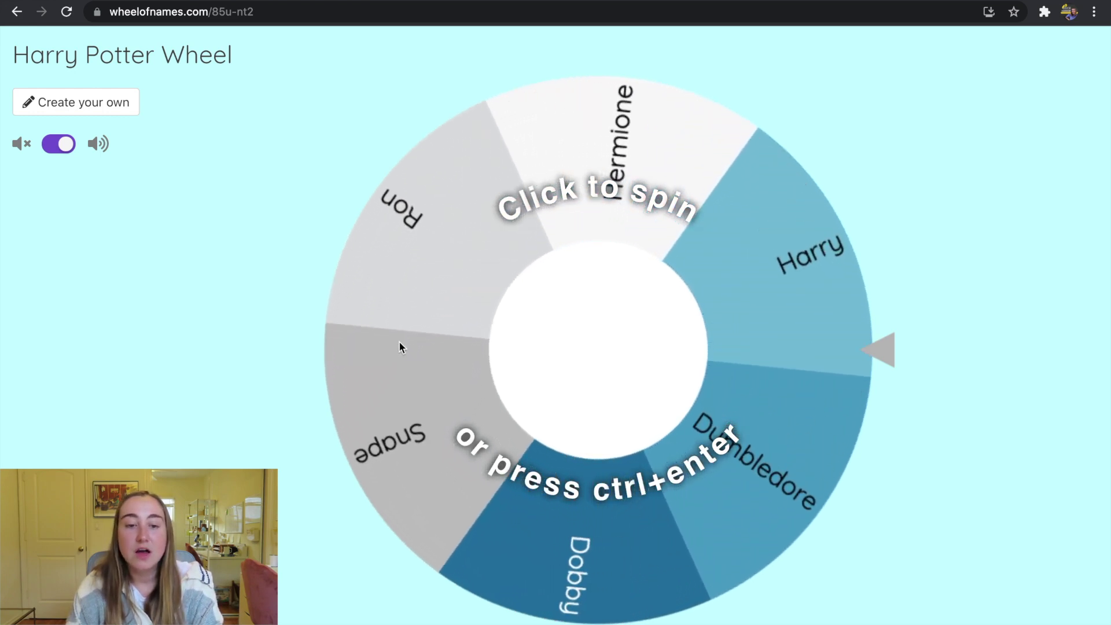
{"action": "left_click", "coordinate": [398, 341]}
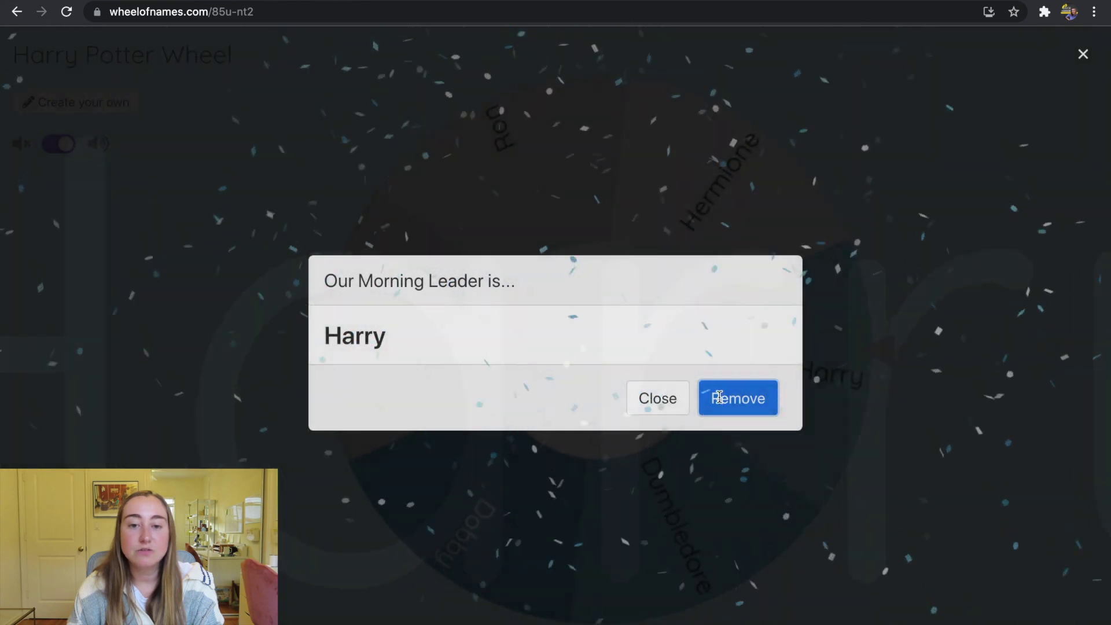
{"action": "left_click", "coordinate": [671, 399]}
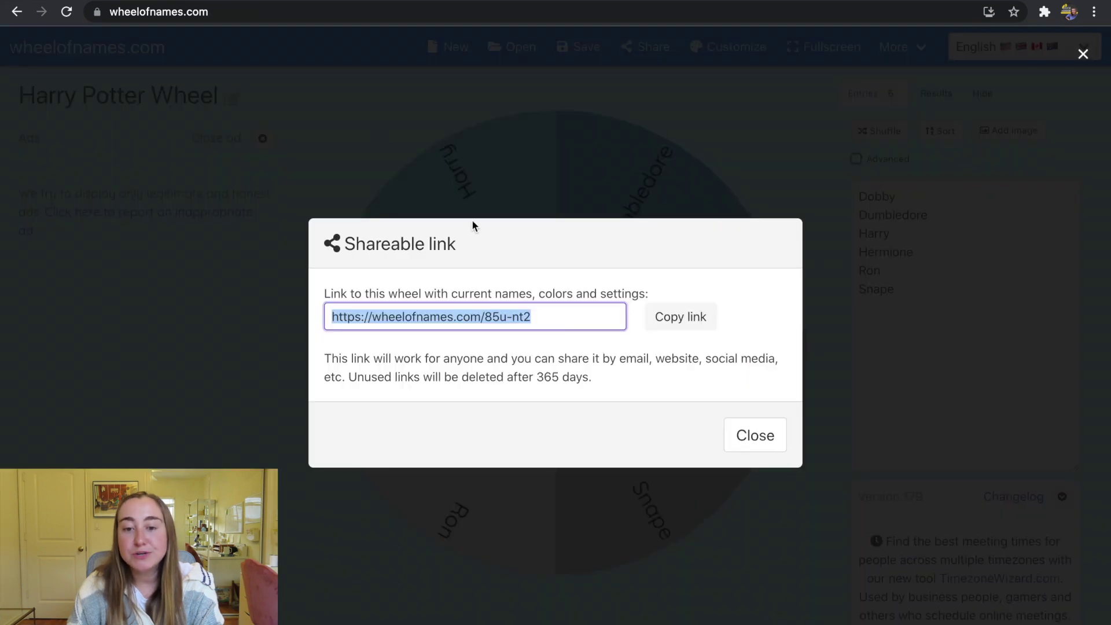
{"action": "left_click", "coordinate": [768, 446]}
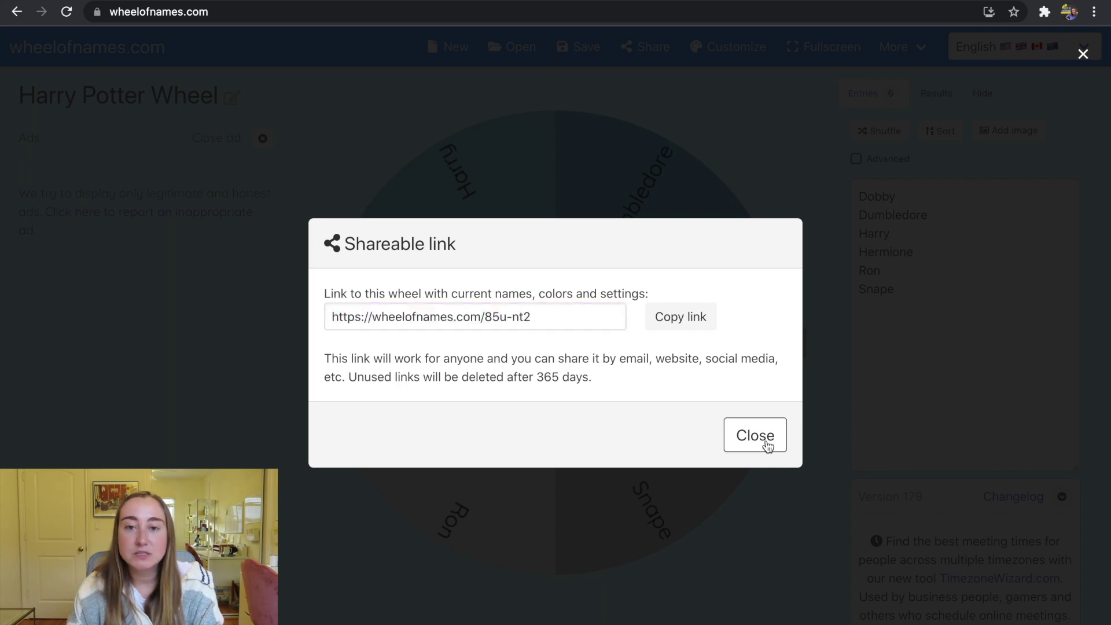
{"action": "left_click", "coordinate": [746, 443]}
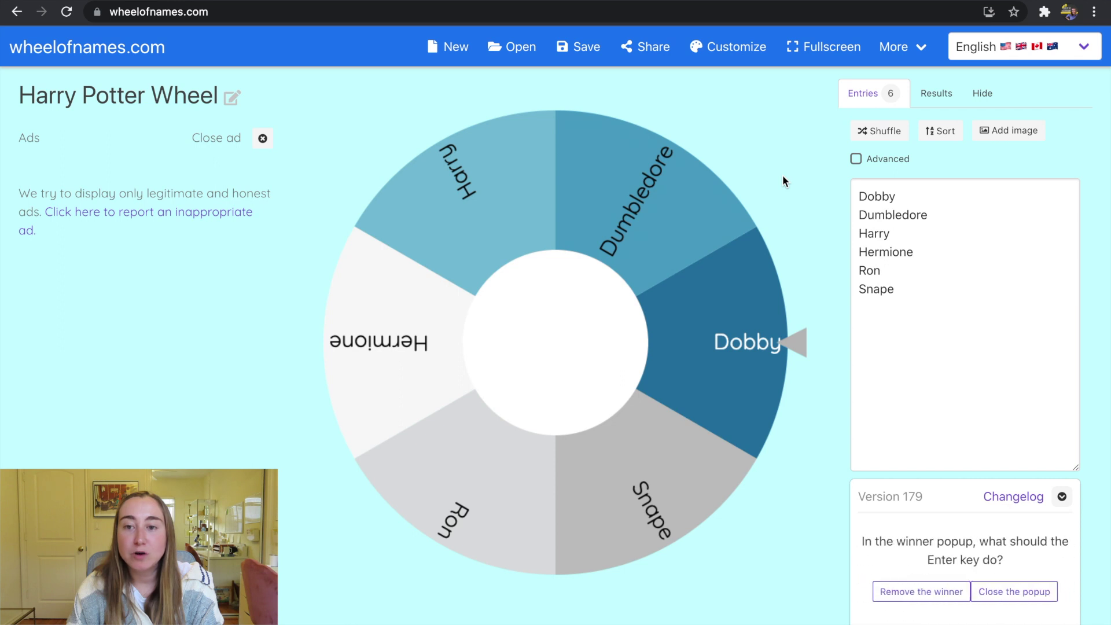
{"action": "left_click", "coordinate": [894, 55]}
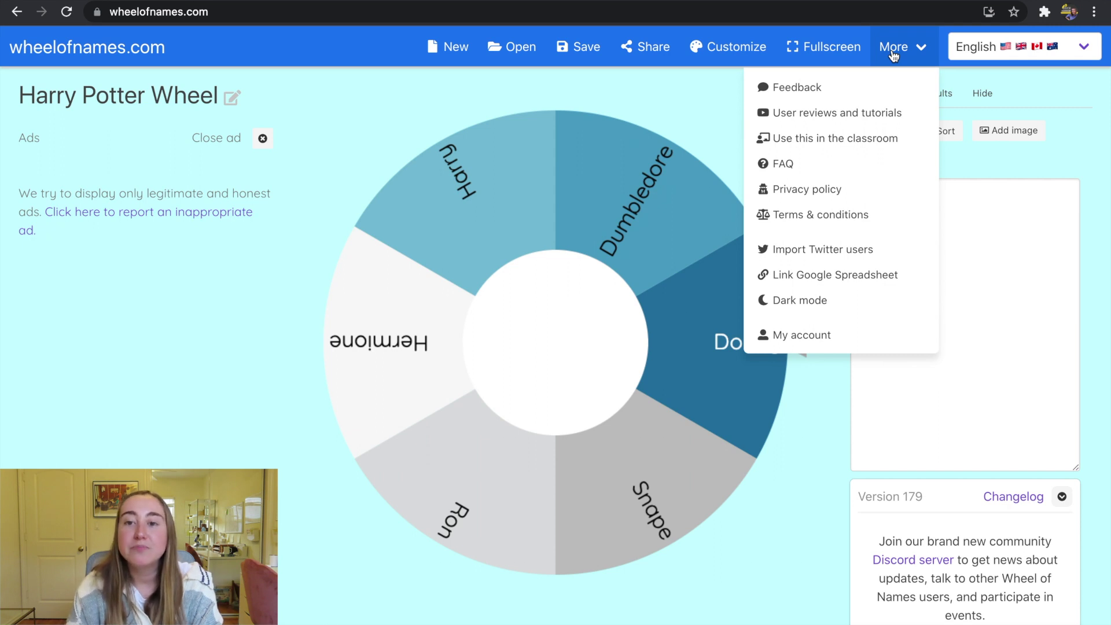
{"action": "left_click", "coordinate": [894, 49]}
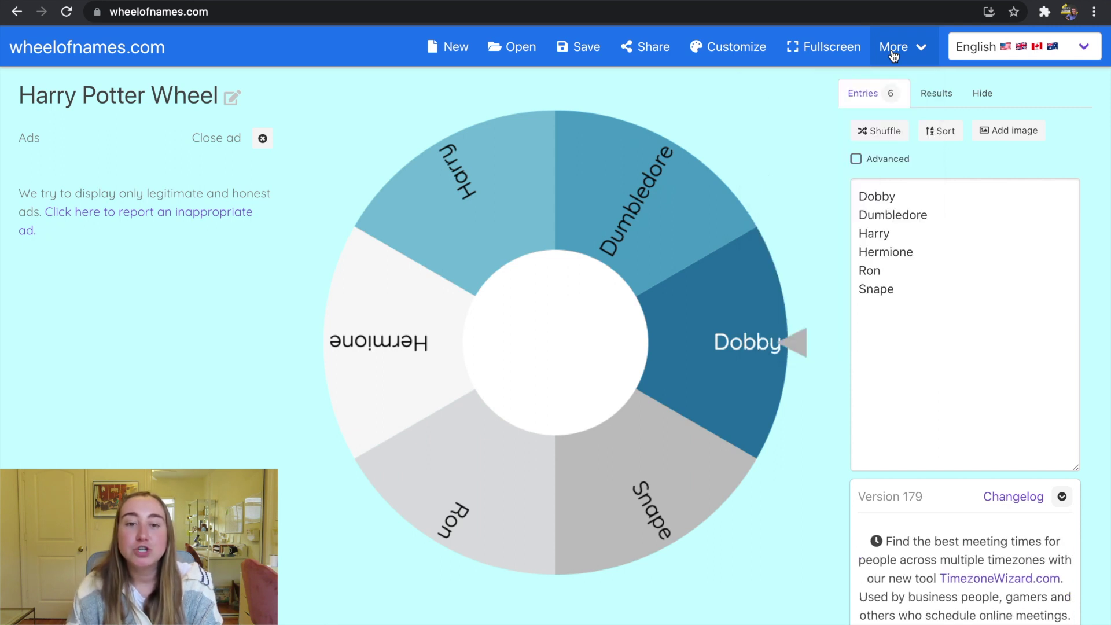